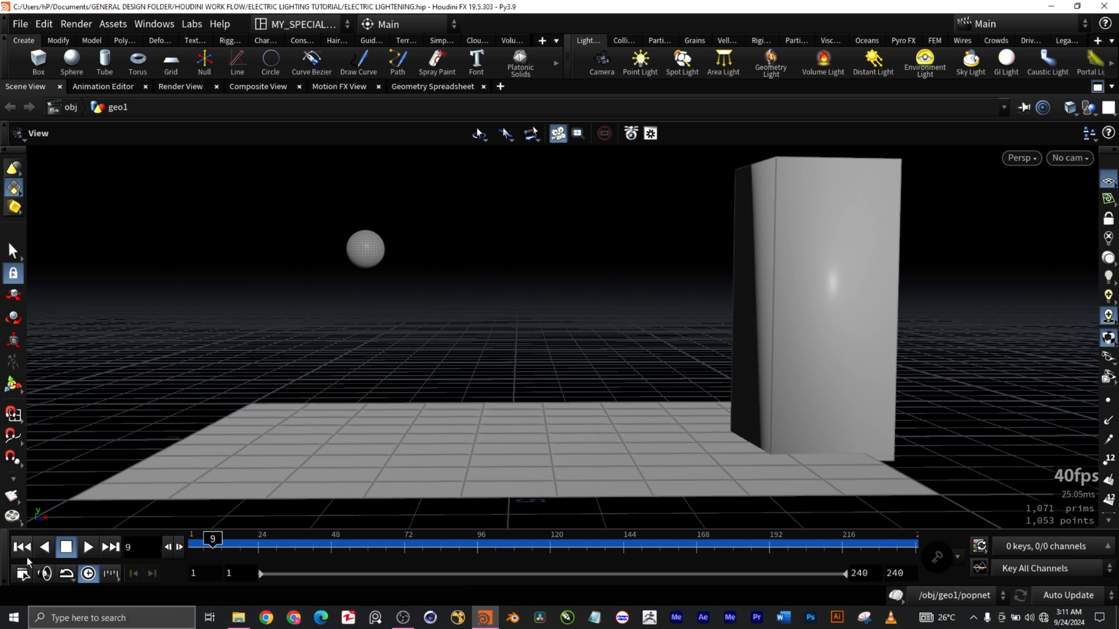
Play the electric arc animation from the first frame and stop it at frame 199.
click(22, 547)
click(88, 546)
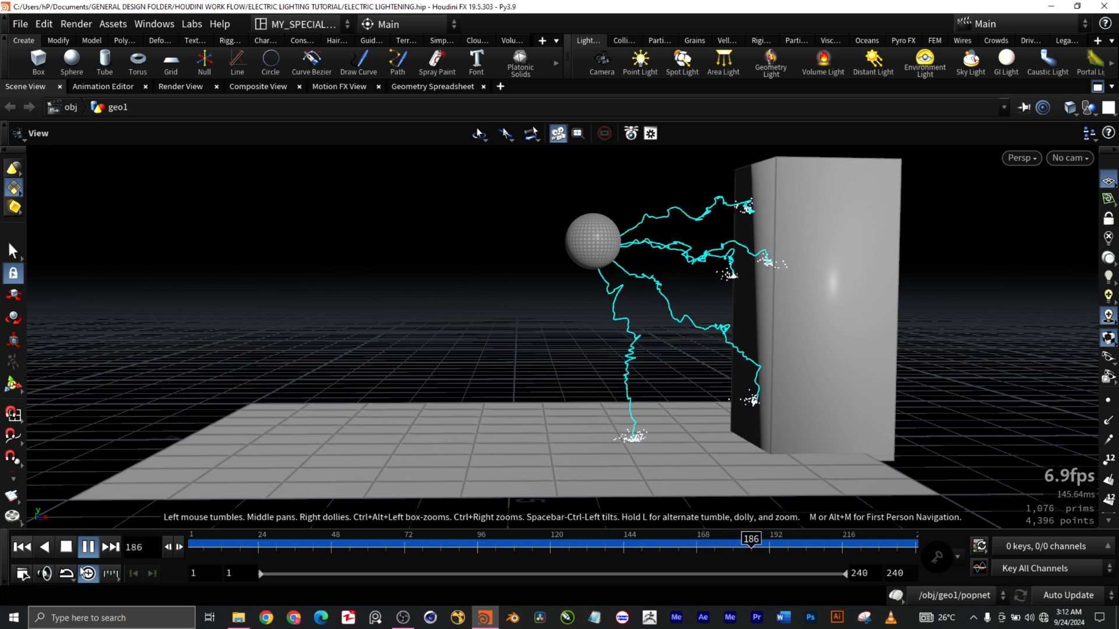
click(86, 548)
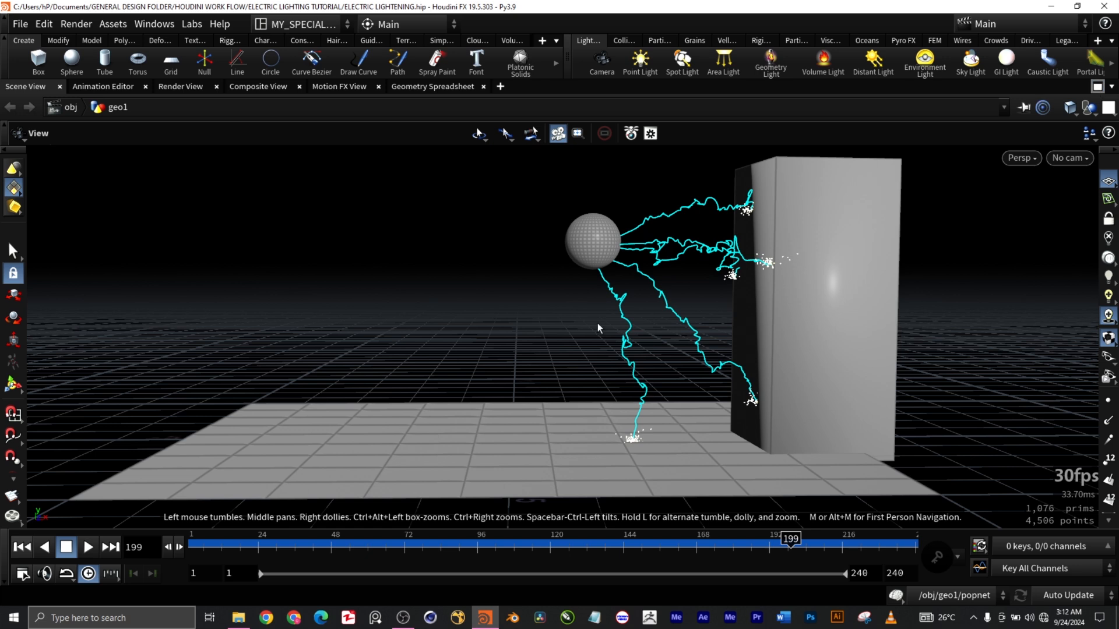
Bring back the network and parameter panes and examine geo1's node chain around ray1, blast3, add1 and the bypassed measure1 and blast2 nodes.
key(ctrl+b)
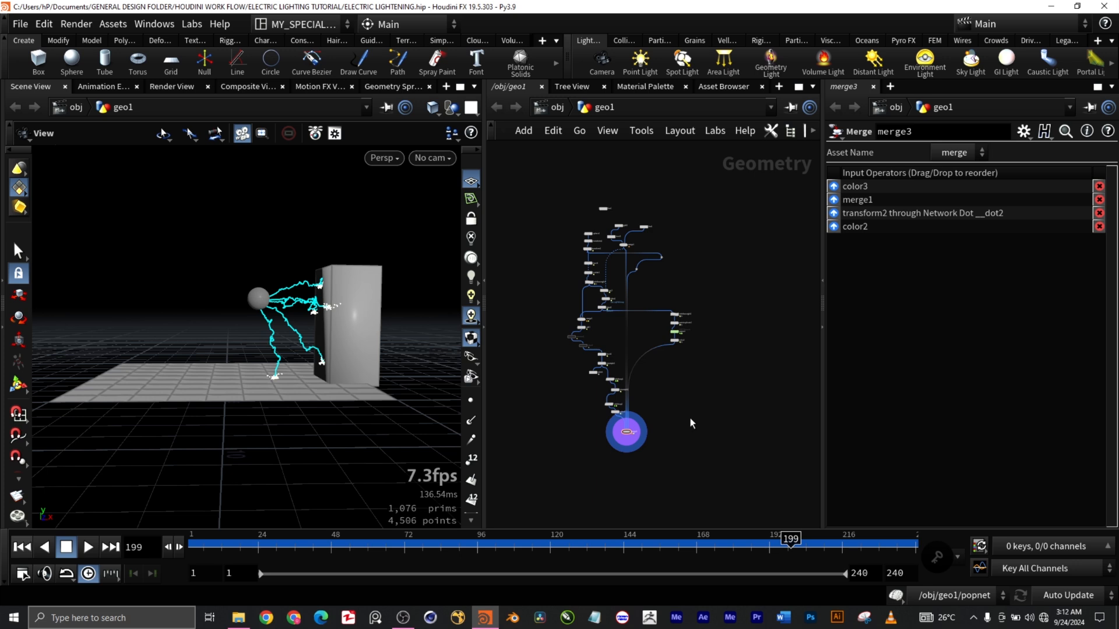
scroll(613, 327, up, 5)
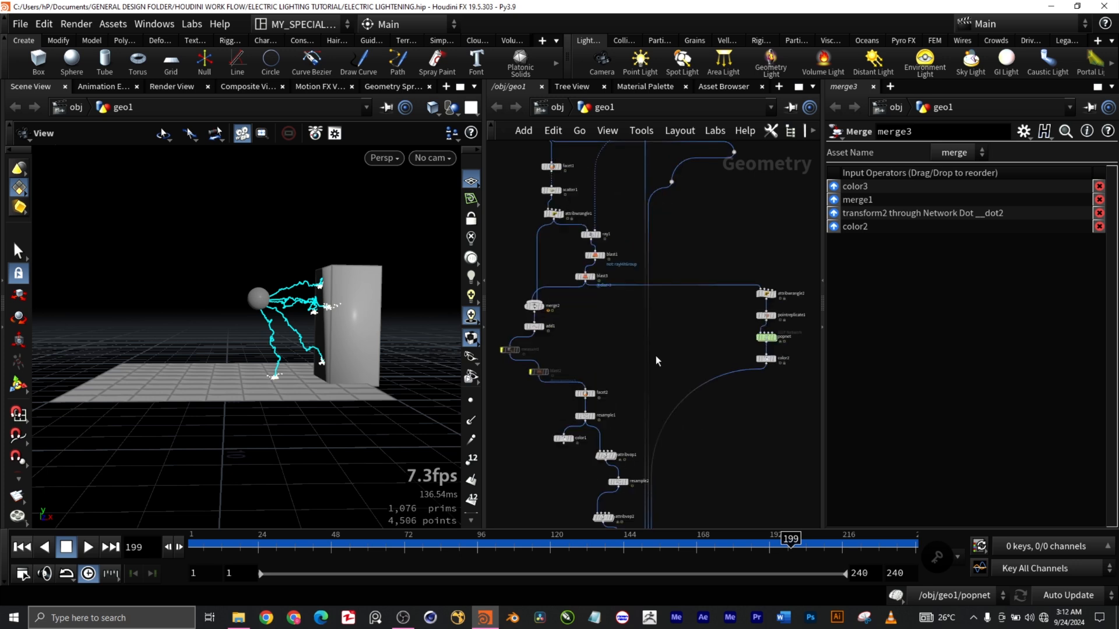
scroll(558, 338, up, 4)
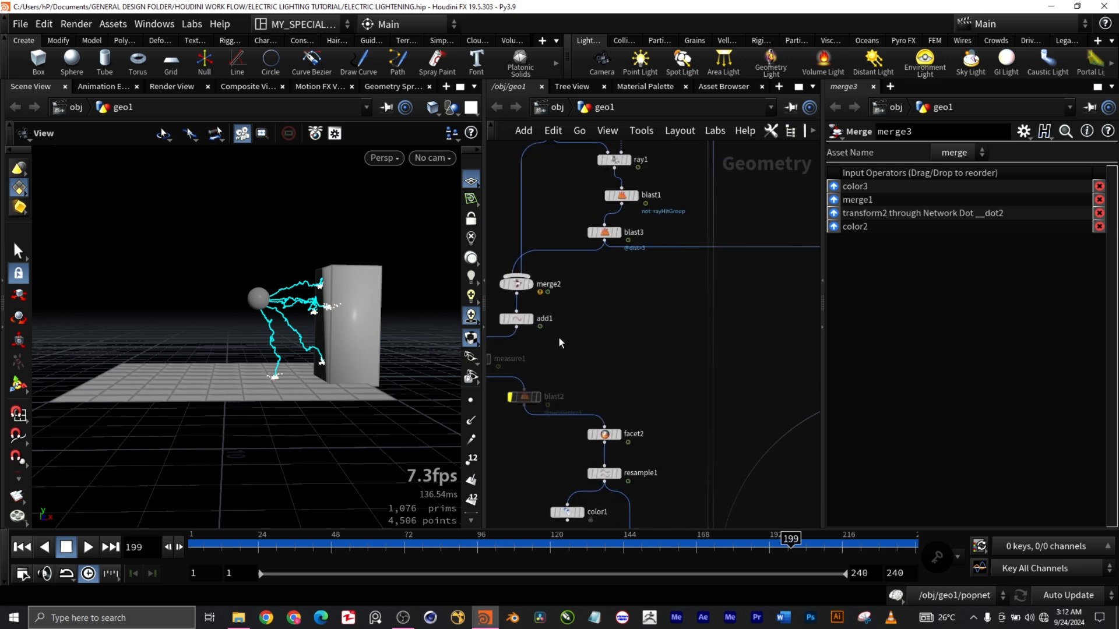
scroll(652, 255, up, 4)
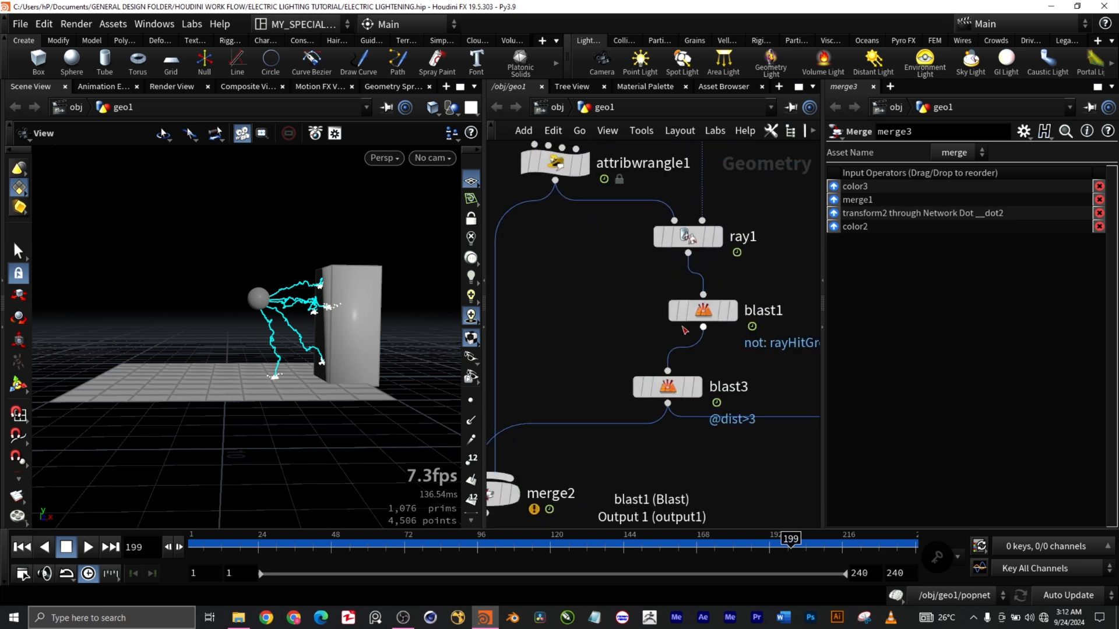
scroll(685, 322, down, 4)
scroll(687, 418, up, 2)
middle_drag(715, 397, 691, 326)
middle_drag(669, 388, 755, 292)
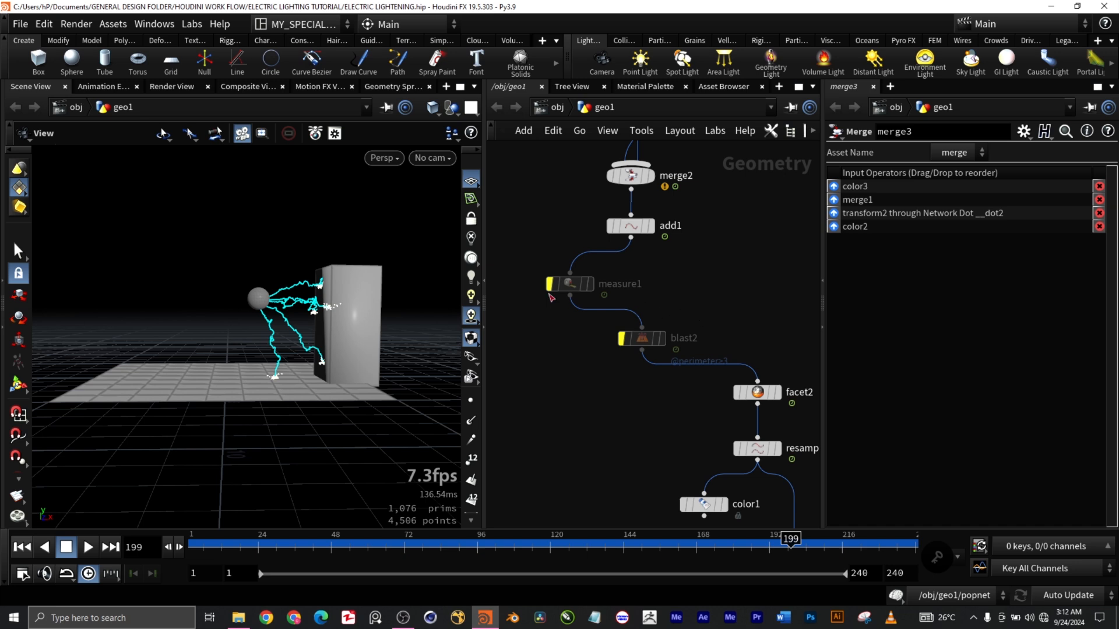
scroll(551, 294, up, 3)
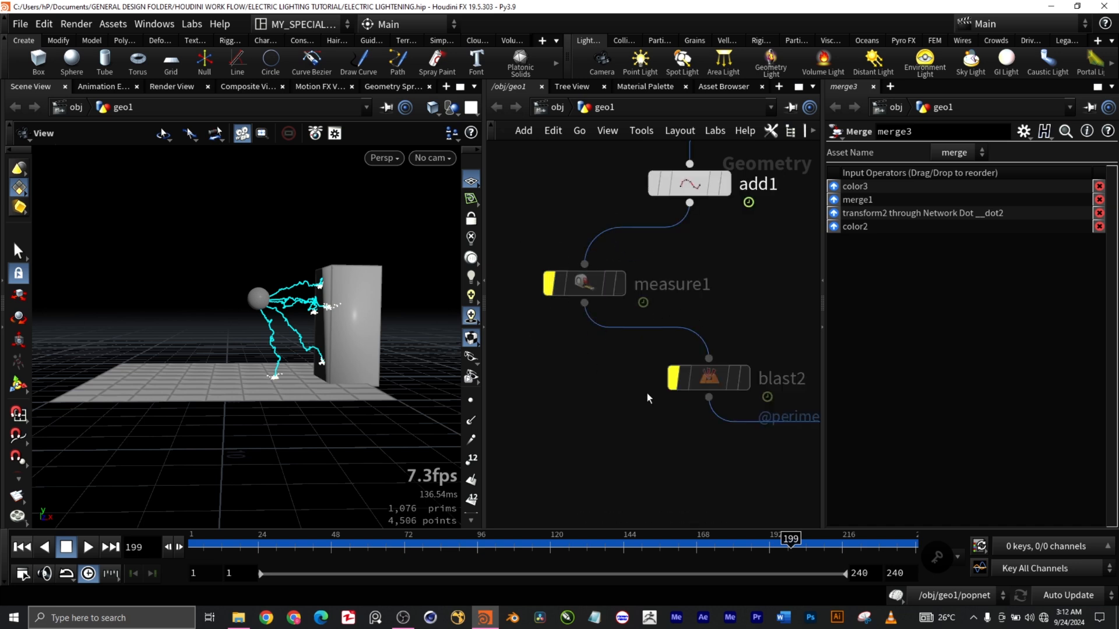
middle_drag(670, 459, 624, 447)
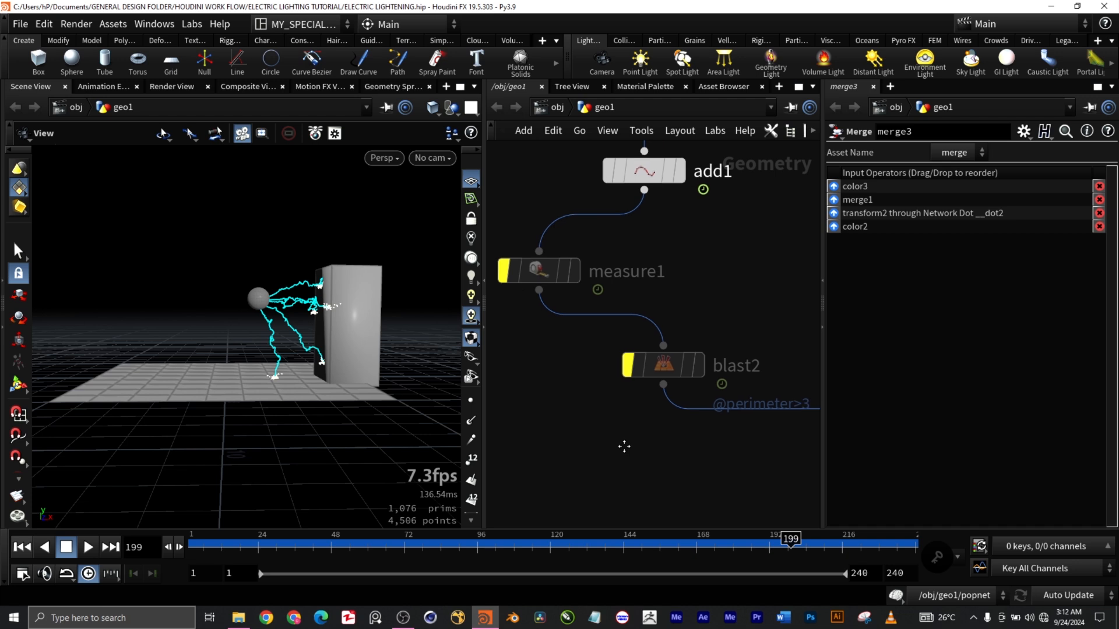
scroll(624, 447, down, 2)
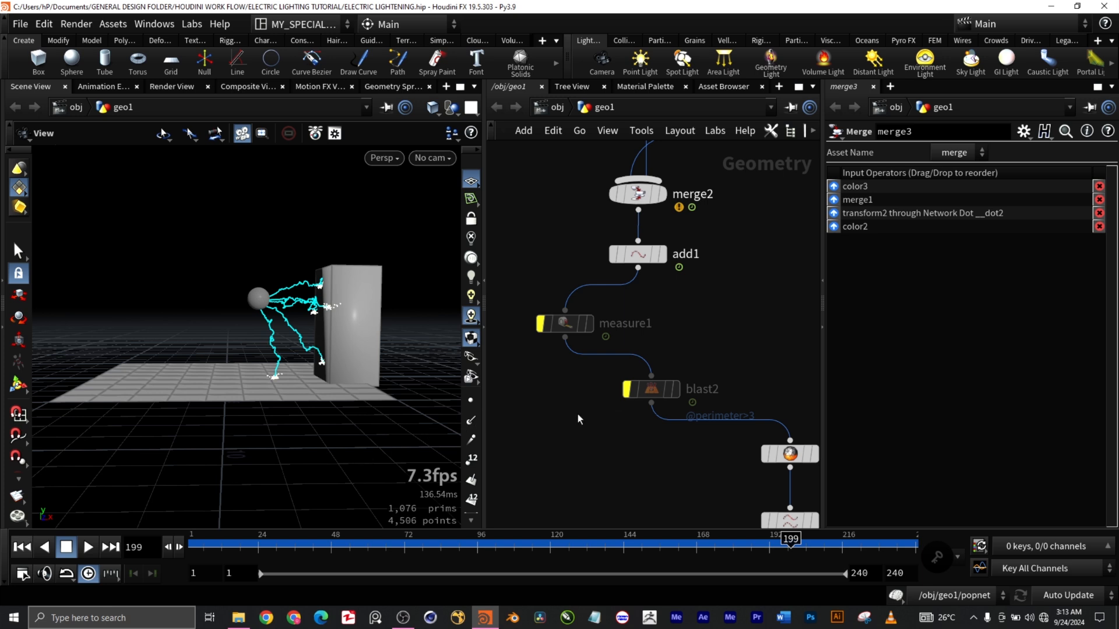
scroll(578, 413, down, 6)
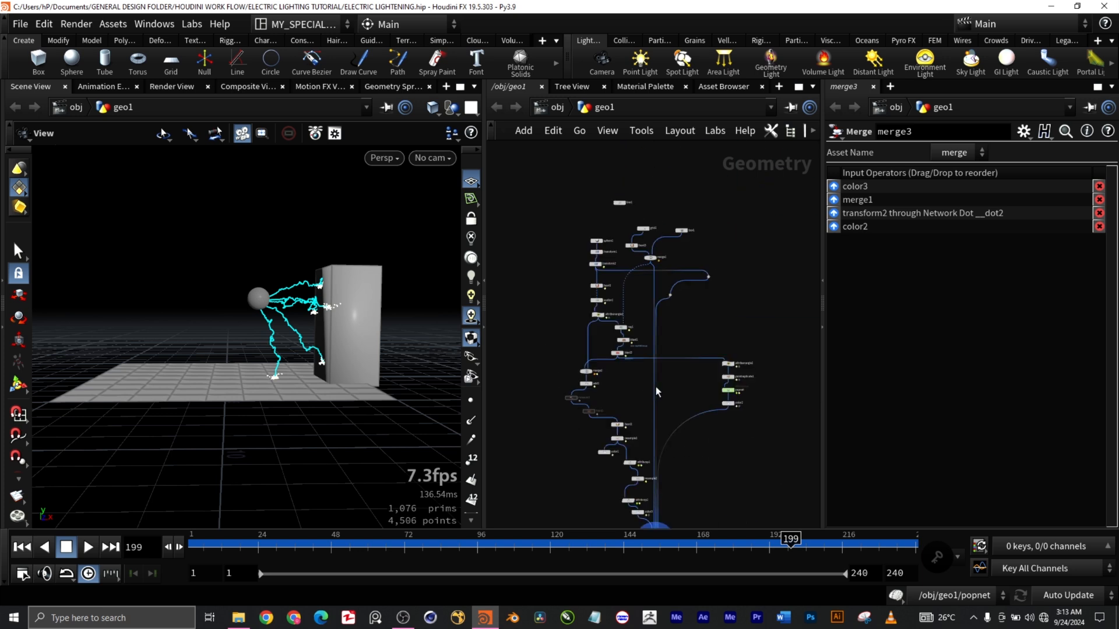
scroll(670, 374, up, 2)
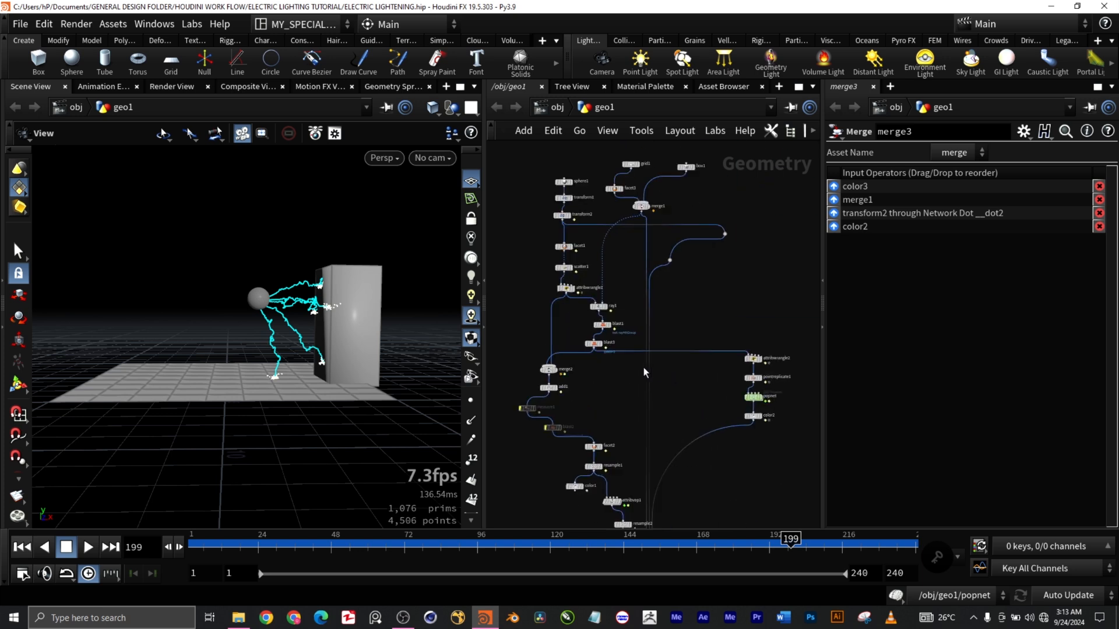
Select the ray1 node and examine its parameters and node information.
scroll(601, 331, up, 3)
scroll(601, 331, up, 3)
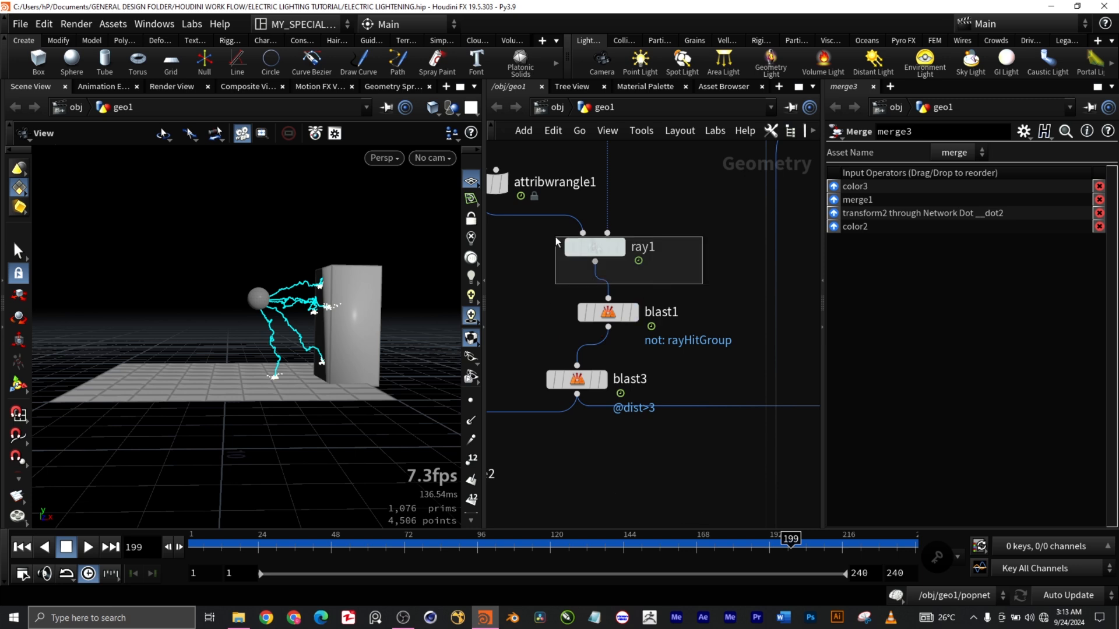
click(574, 247)
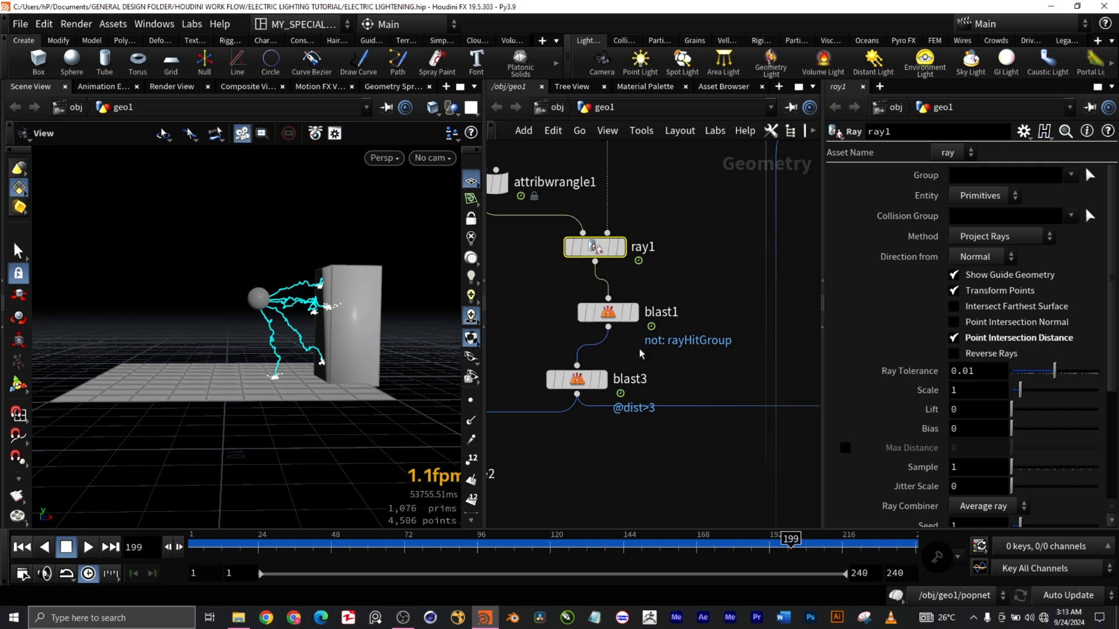
mouse_move(594, 247)
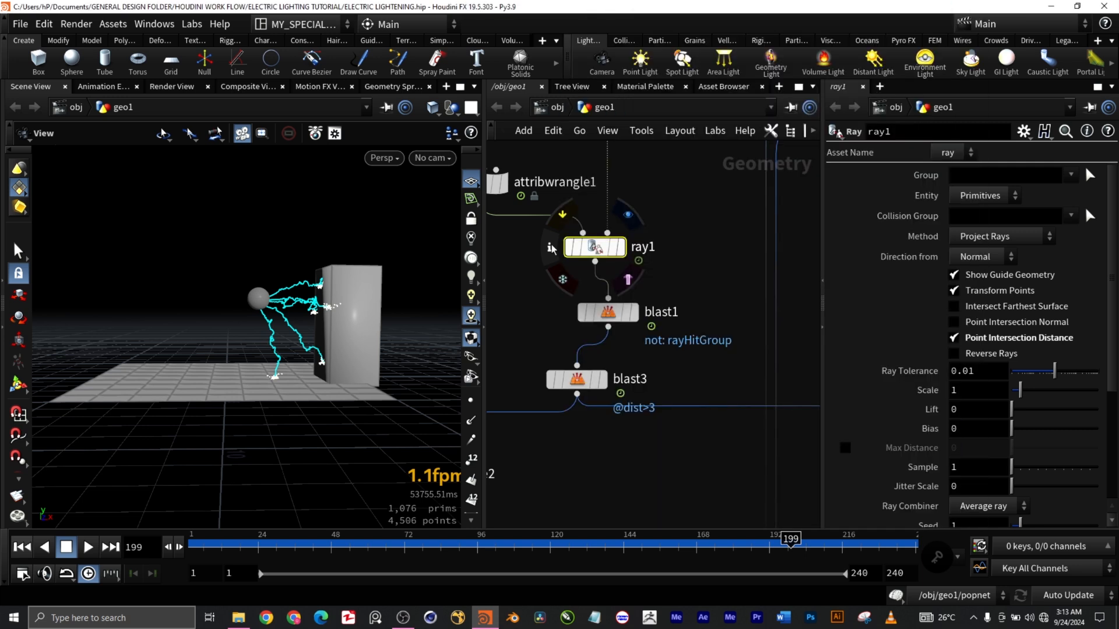
click(551, 248)
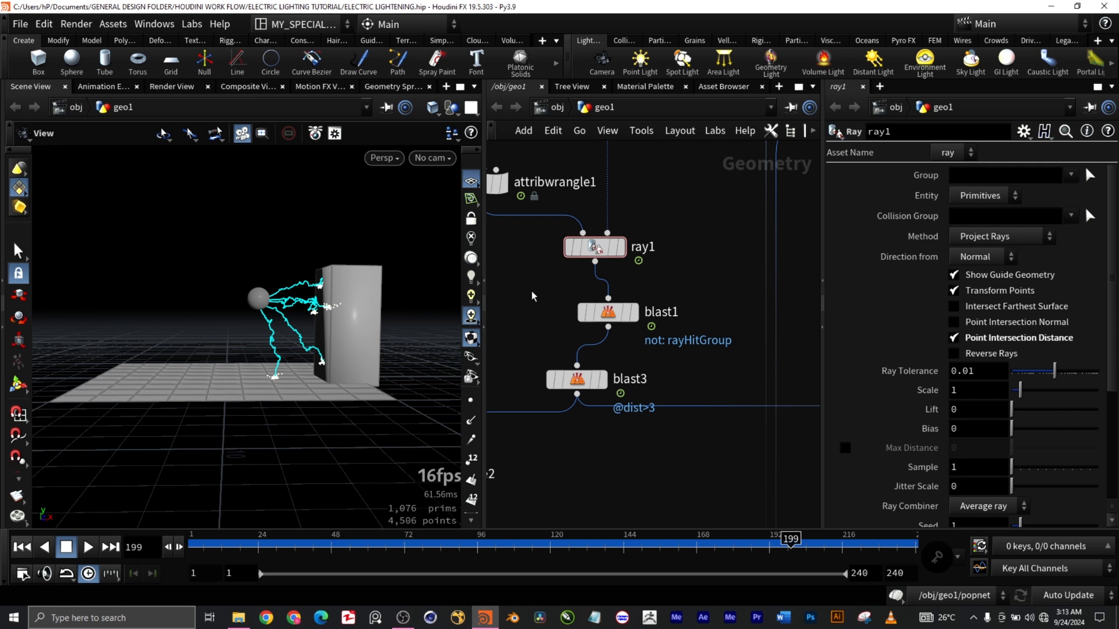
Examine the group settings of the blast1 node and of the blast3 node below it.
drag(532, 313, 702, 336)
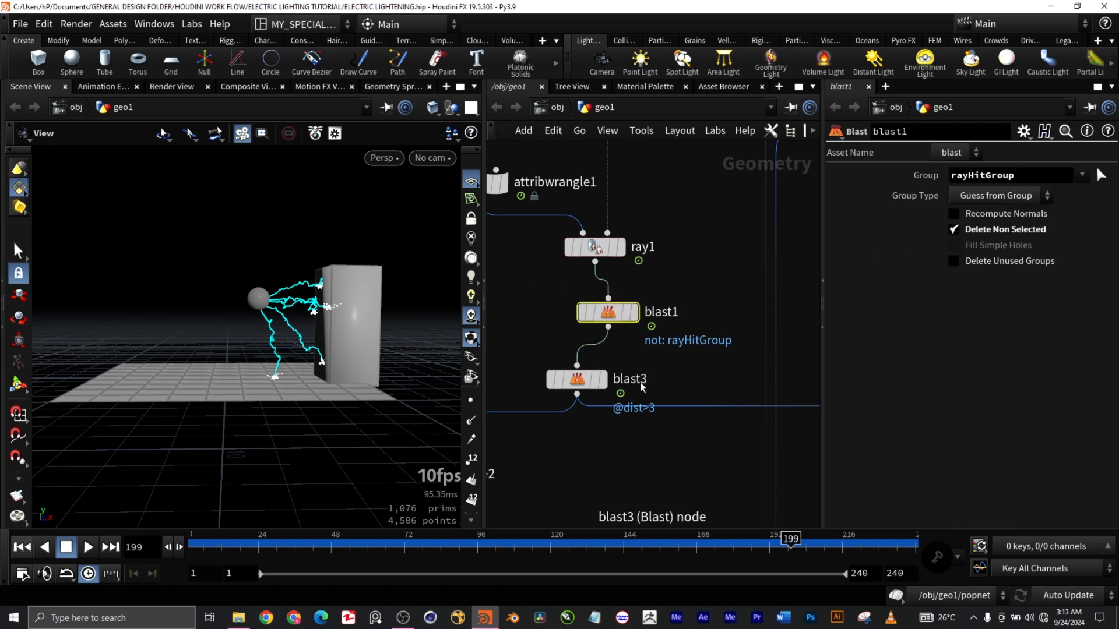
middle_drag(695, 360, 688, 289)
mouse_move(580, 313)
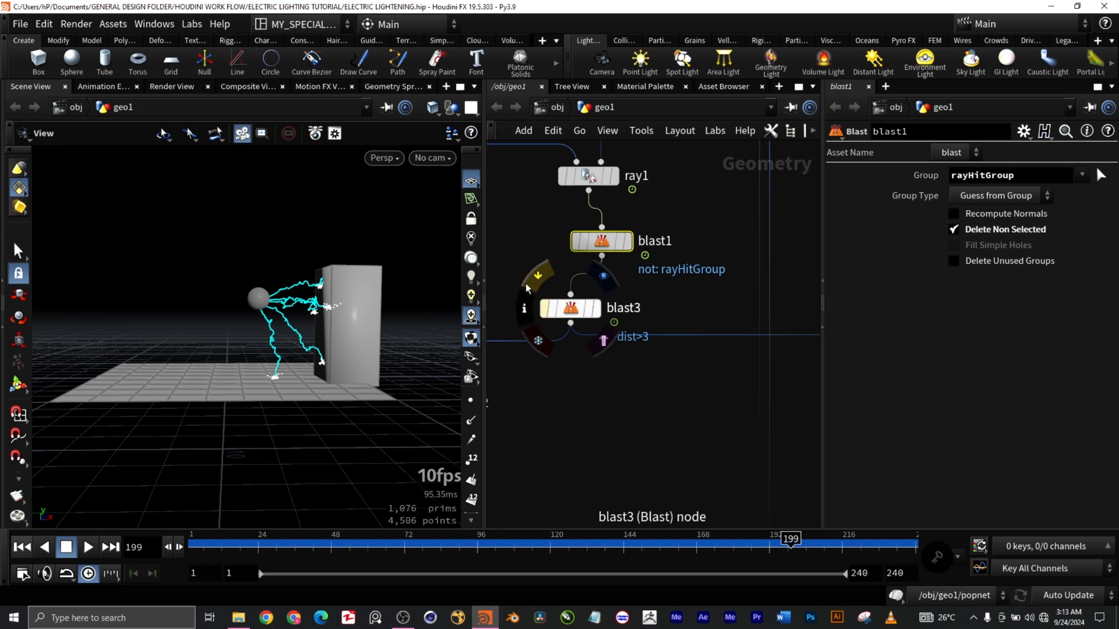
drag(512, 282, 642, 348)
mouse_move(599, 317)
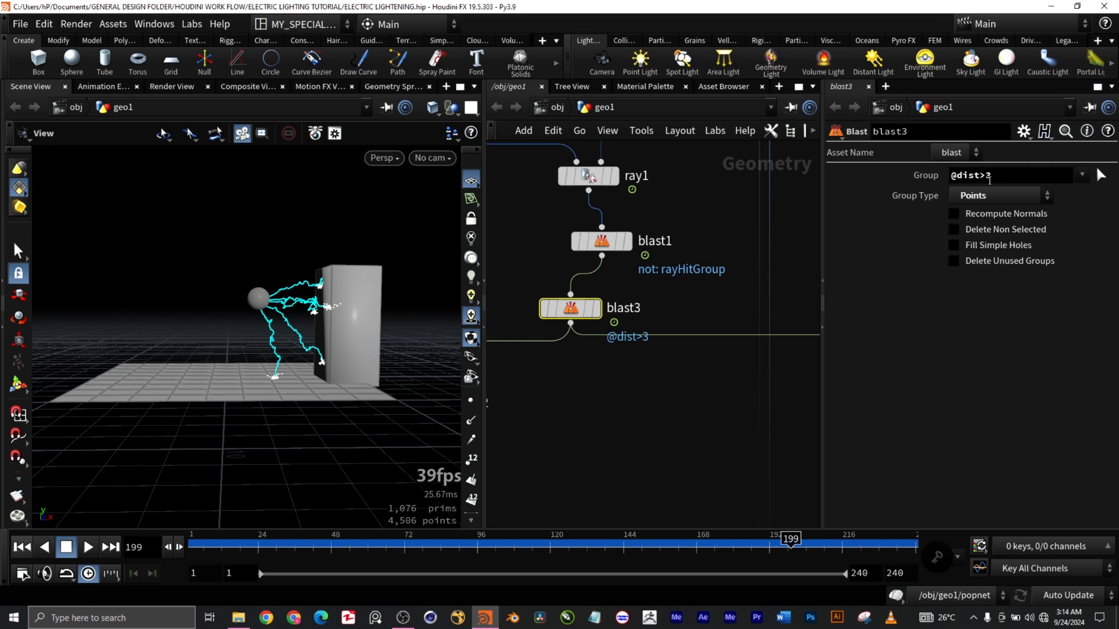
Scrub the timeline through frames 200 and 68 to frame 137 to compare the arcs at different sphere positions.
mouse_move(213, 542)
mouse_down()
mouse_move(197, 542)
mouse_move(841, 543)
mouse_move(794, 544)
mouse_up()
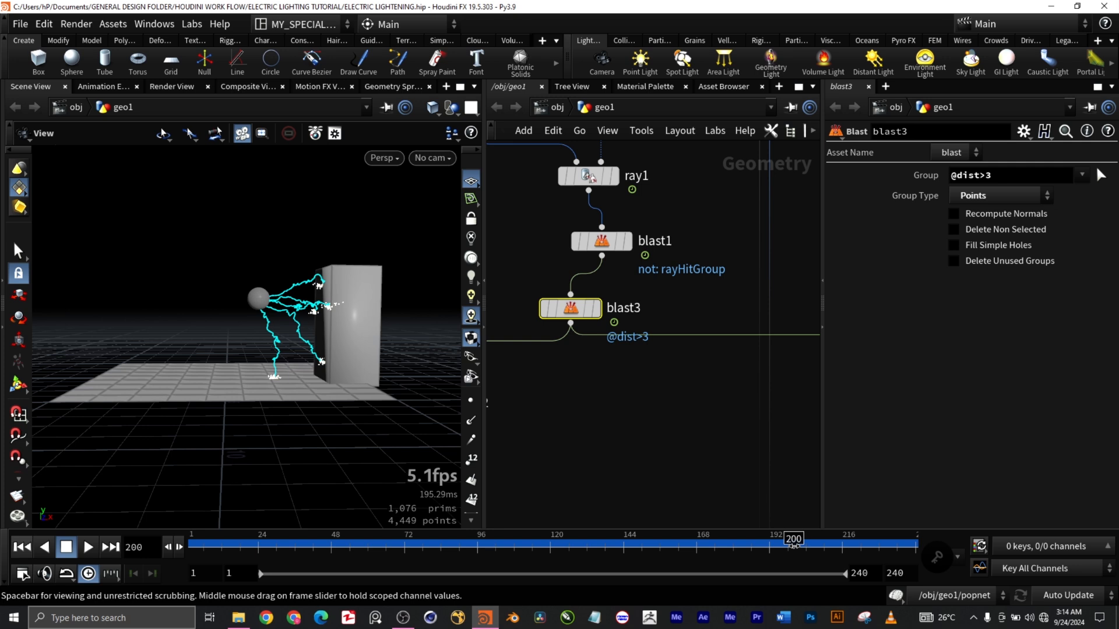
drag(794, 544, 374, 541)
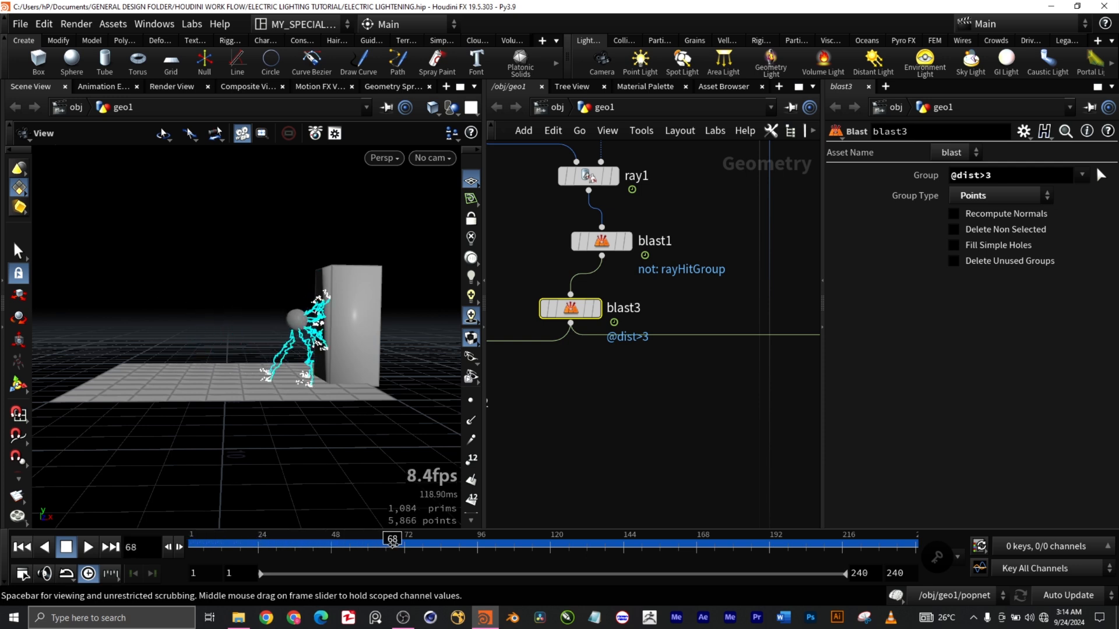
drag(392, 544, 601, 550)
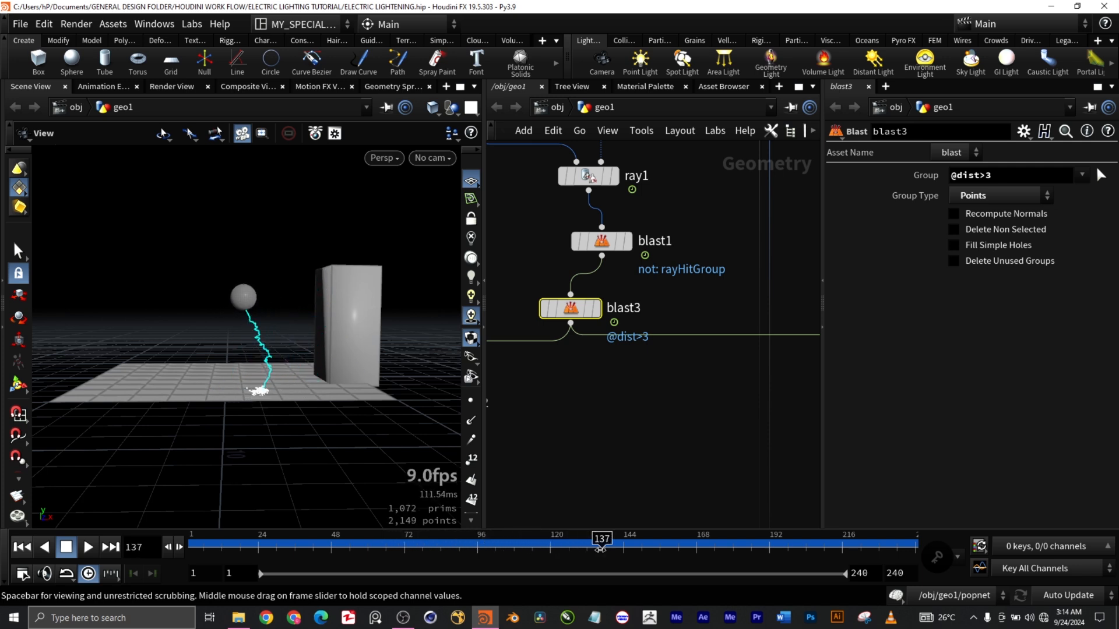
Display the blast3 node's output in the viewport and scrub the timeline back to frame 62.
key(h)
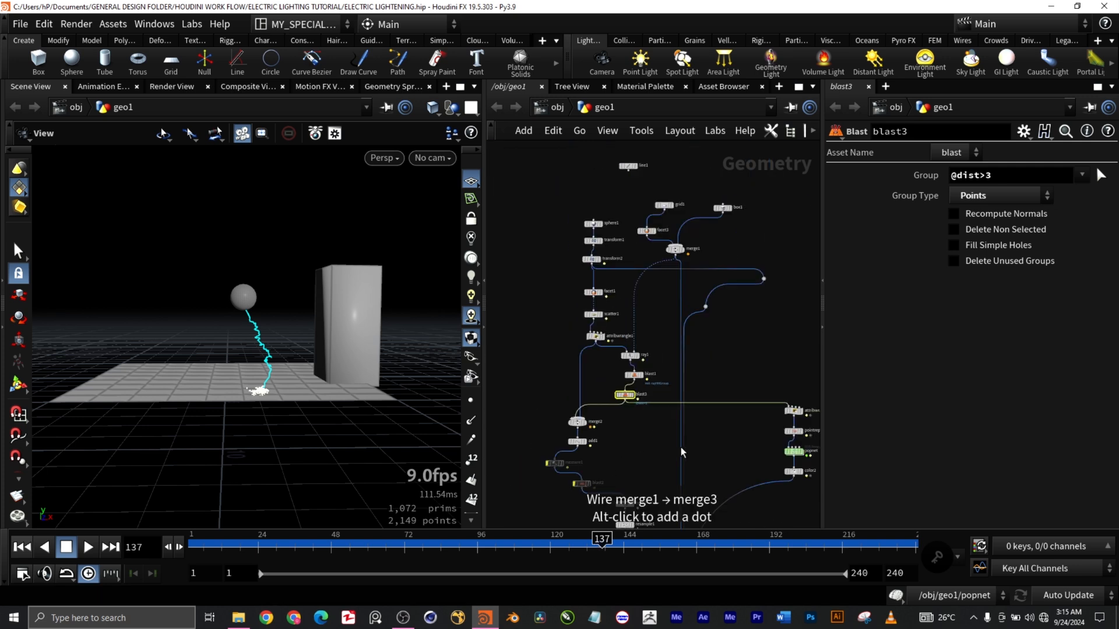
middle_drag(774, 447, 729, 324)
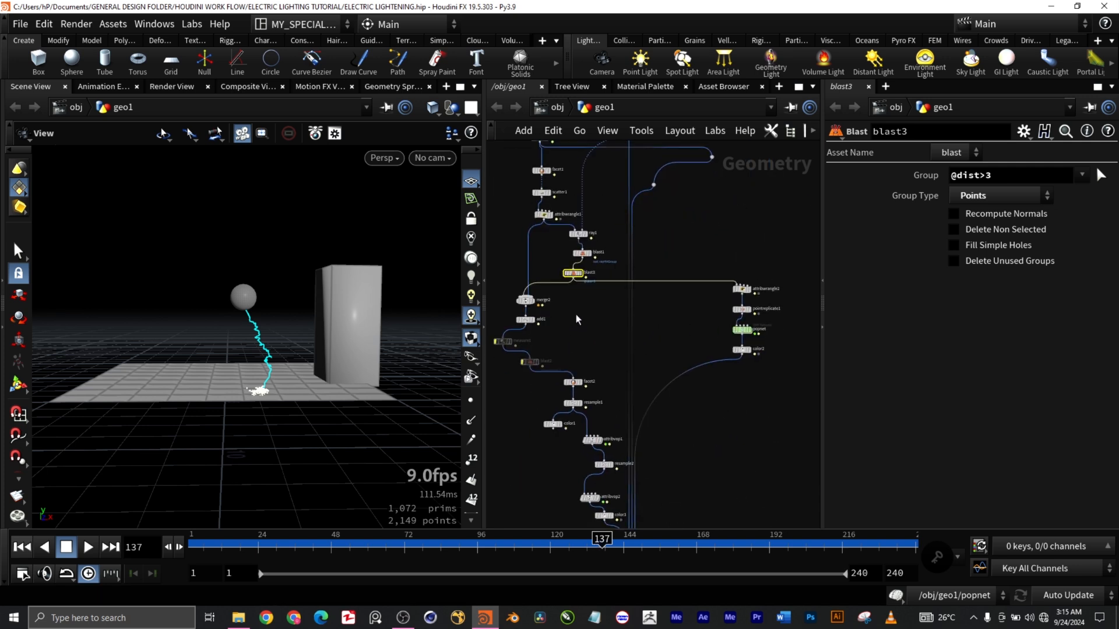
scroll(571, 299, up, 3)
scroll(598, 308, down, 3)
scroll(598, 309, up, 3)
mouse_move(586, 258)
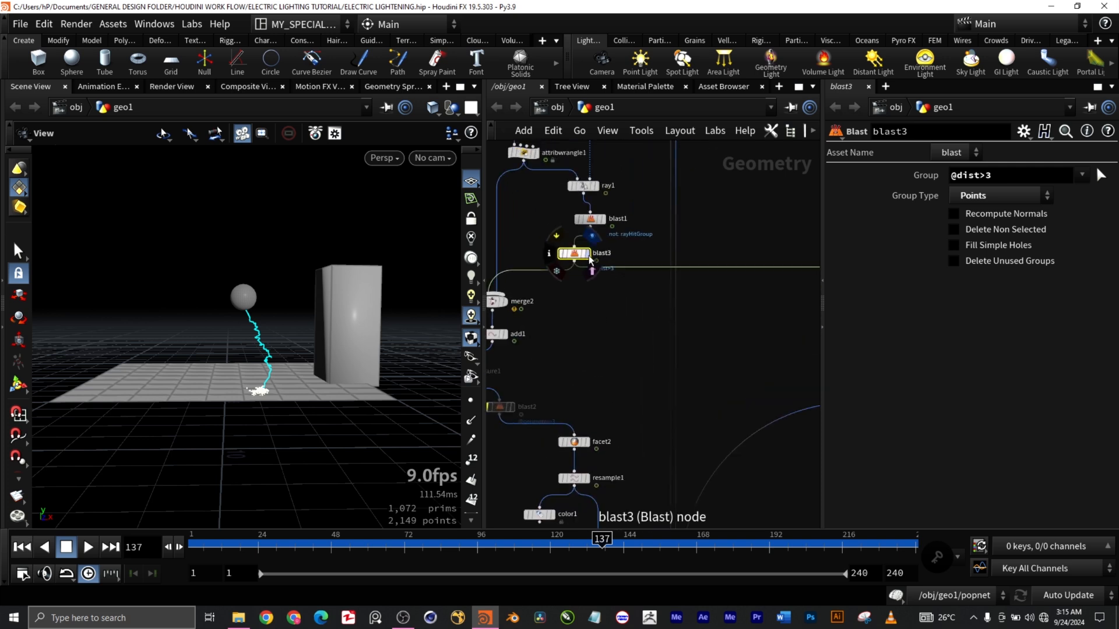
click(593, 259)
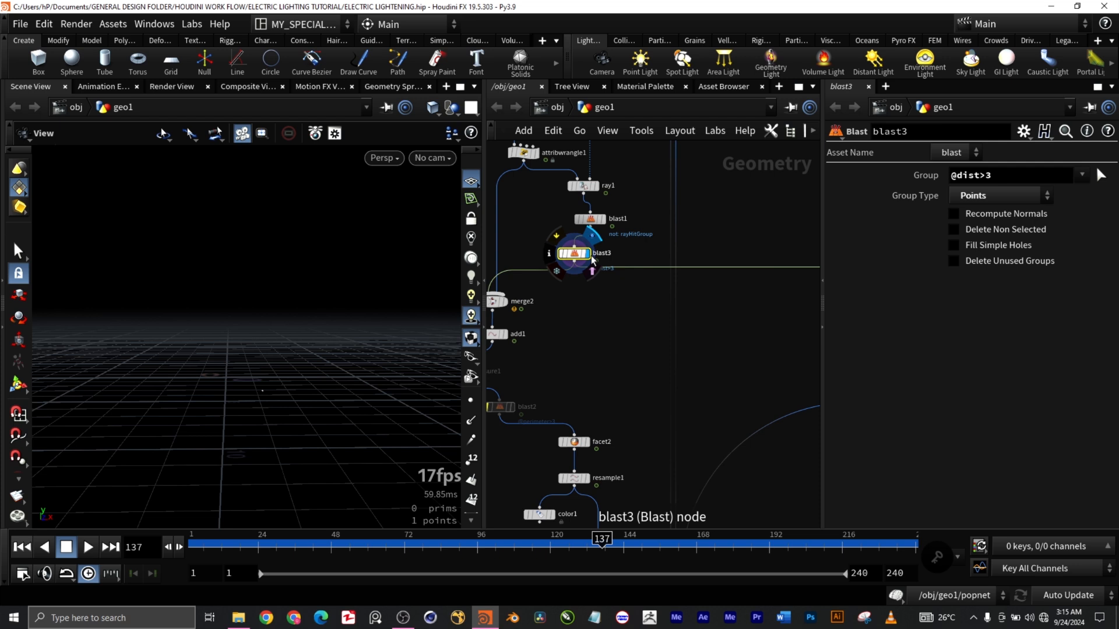
scroll(338, 438, up, 1)
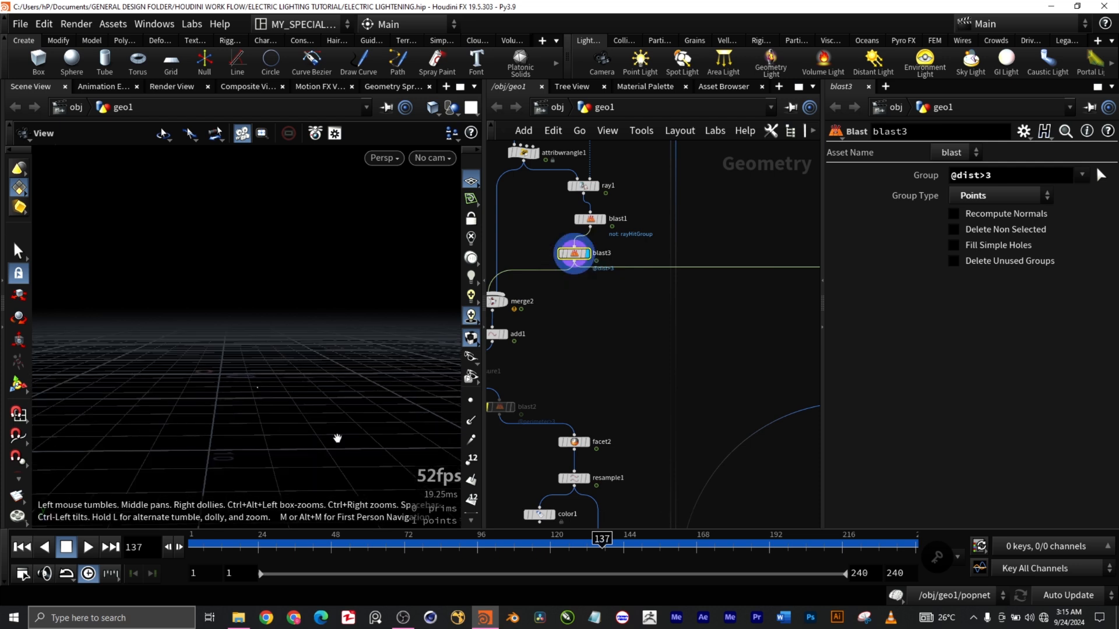
drag(602, 539, 383, 536)
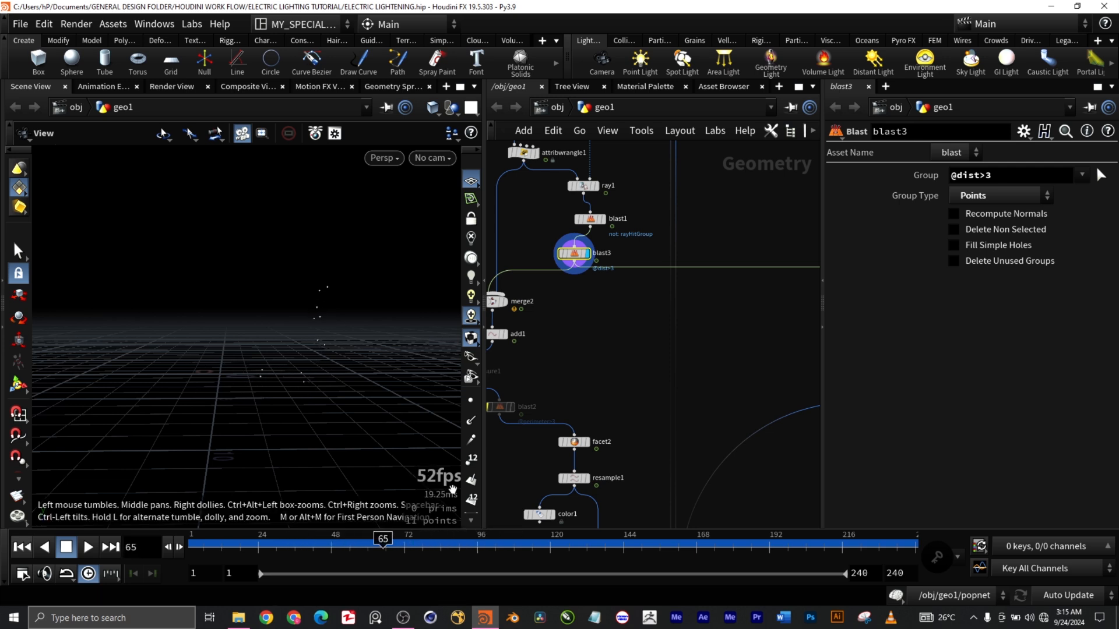
mouse_move(383, 544)
mouse_down()
mouse_move(357, 540)
mouse_move(373, 540)
mouse_up()
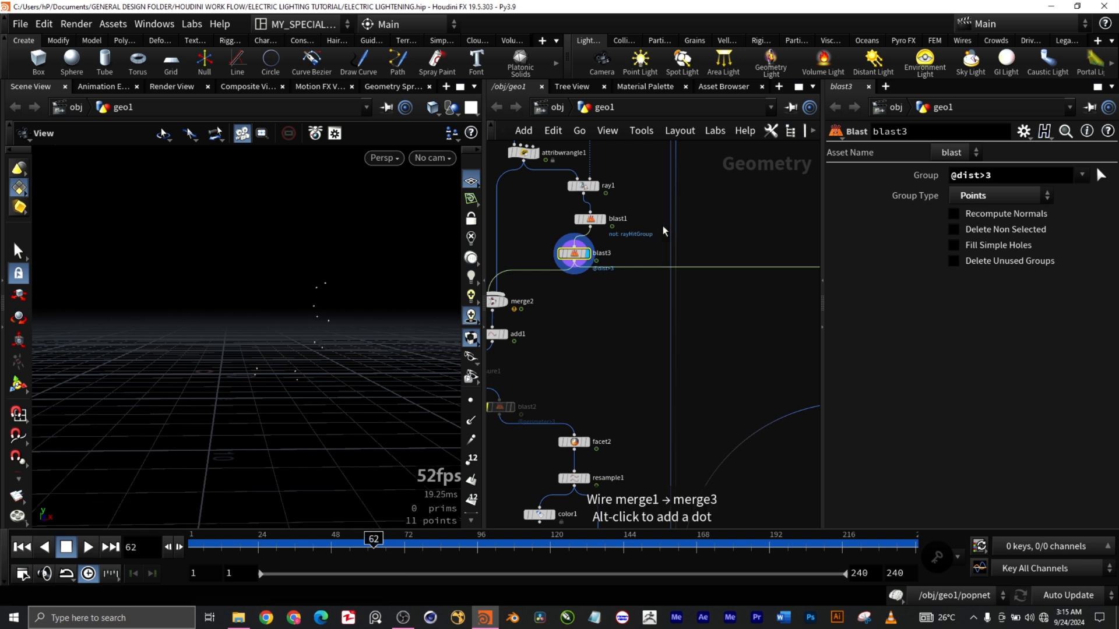
Select the blast1 node and review its available Group Type options without changing the choice.
click(578, 219)
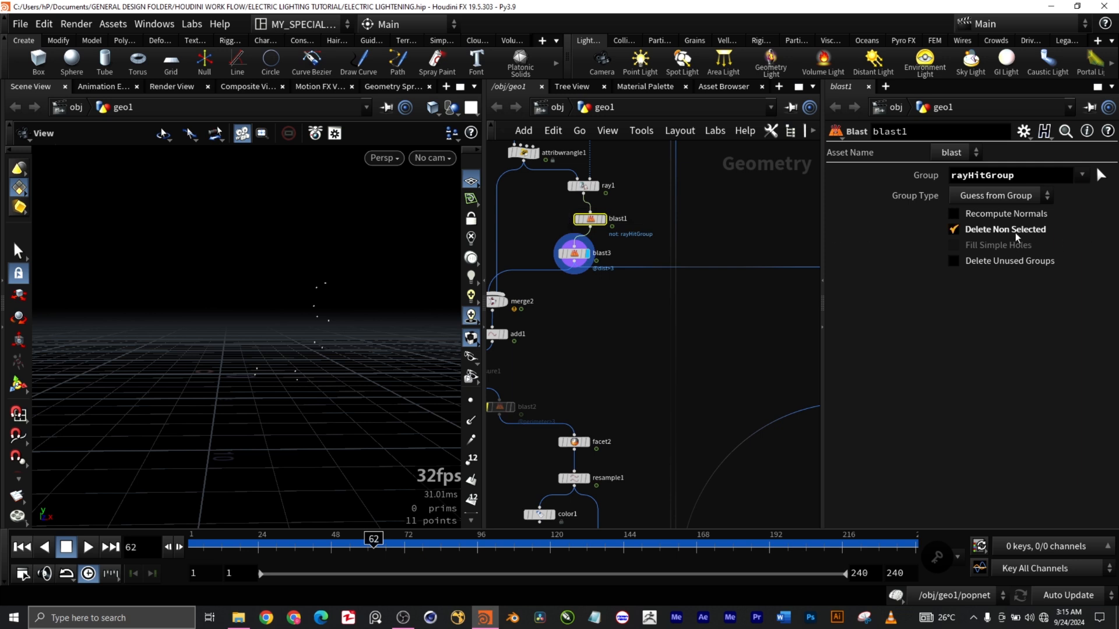
click(996, 196)
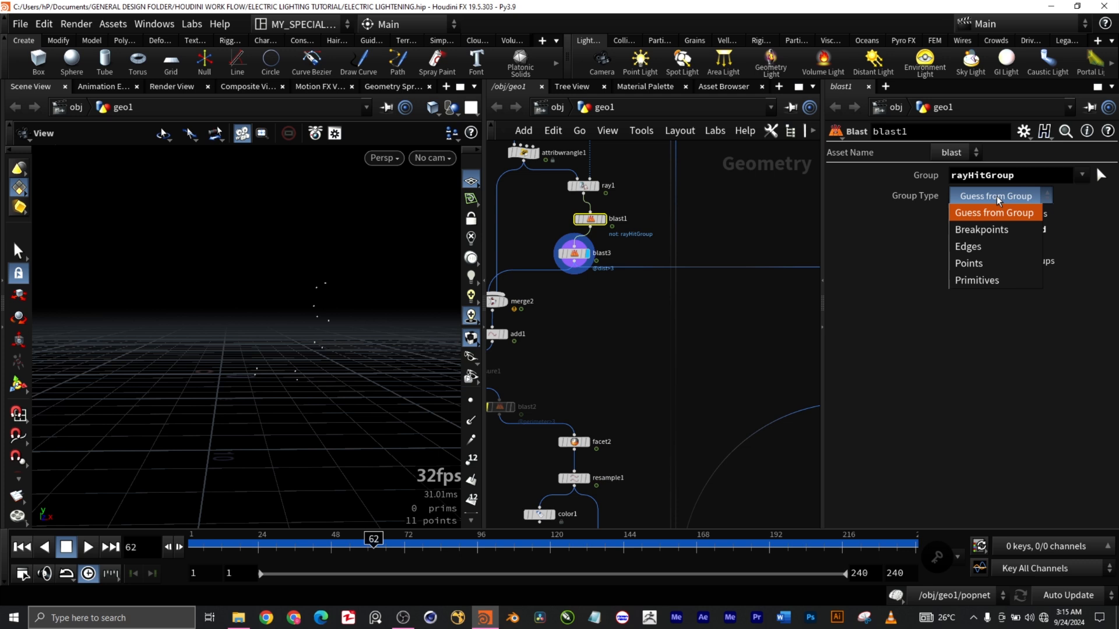
click(886, 257)
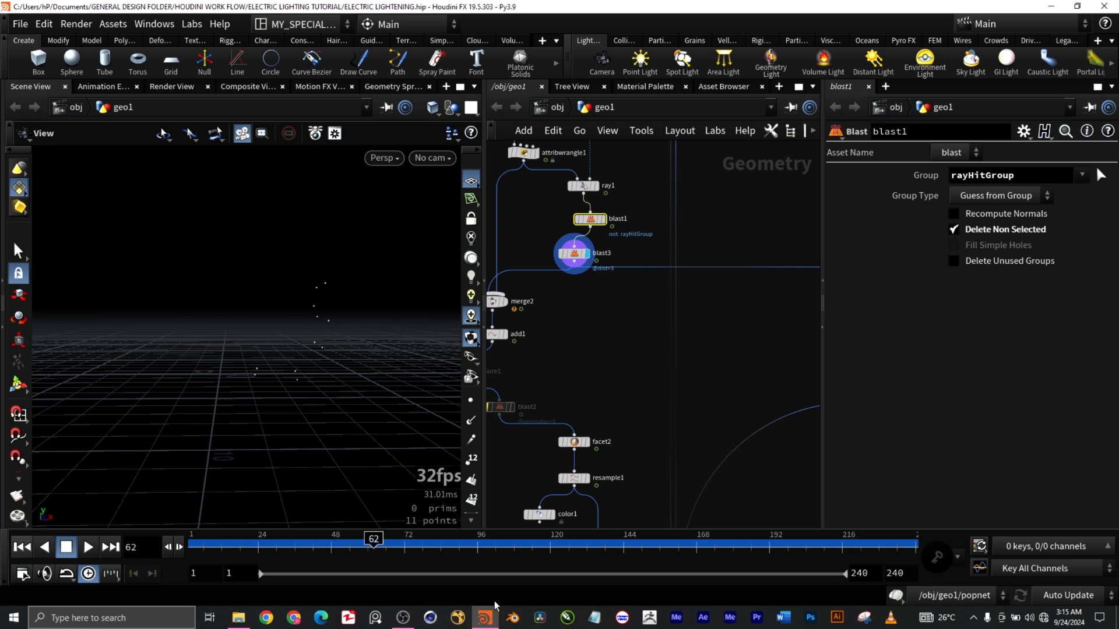
Select the attribwrangle2 node at the start of the particle branch to read its VEX expression.
middle_drag(605, 322, 547, 327)
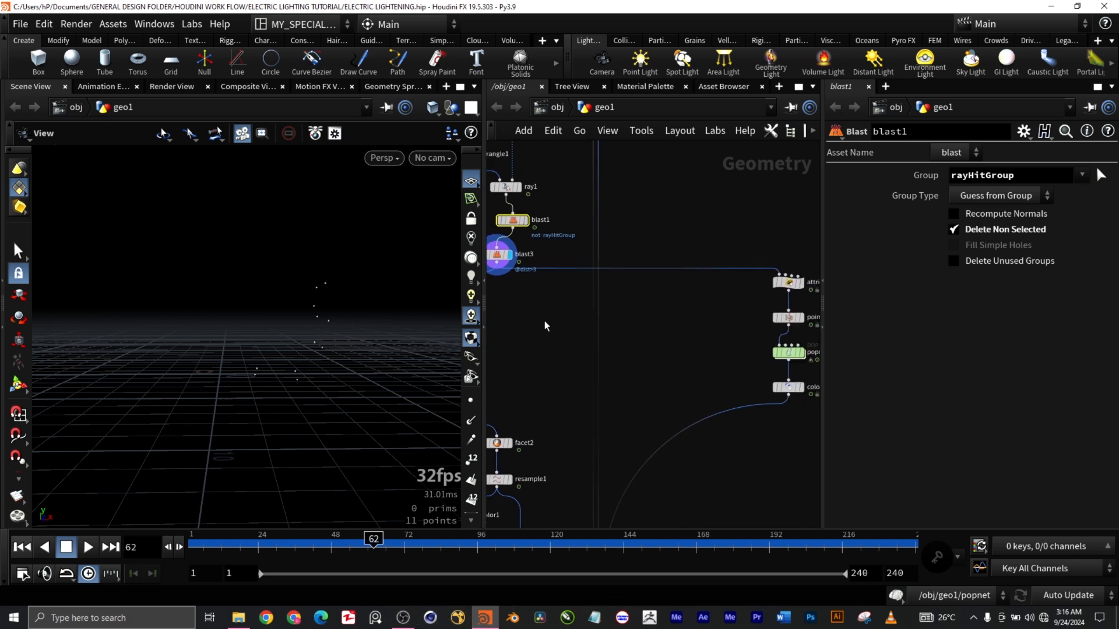
middle_drag(667, 325, 597, 323)
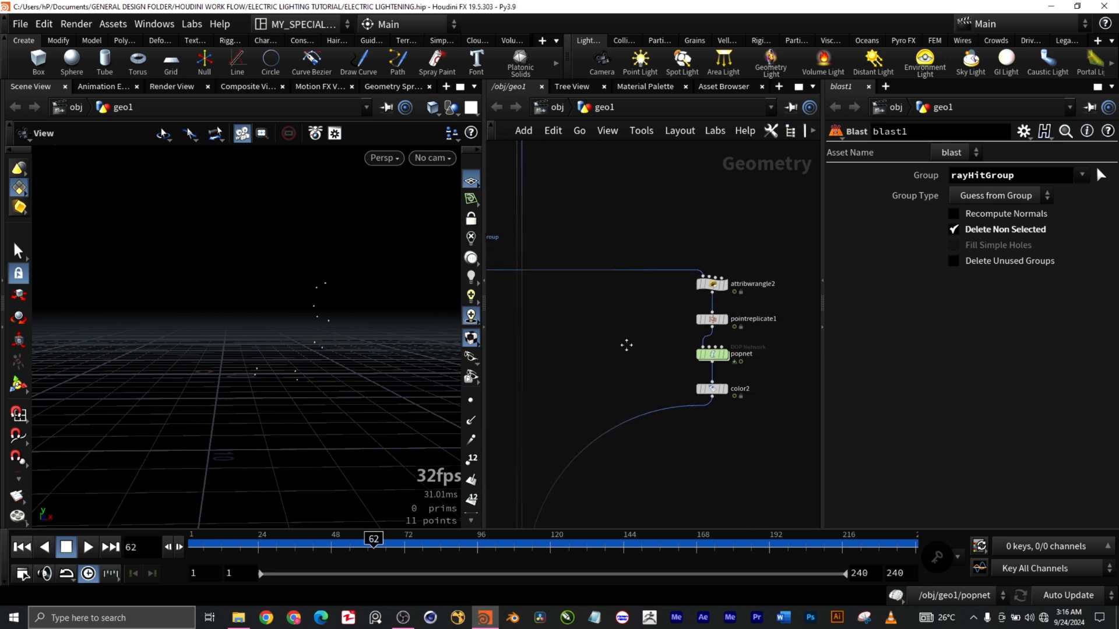
middle_drag(634, 344, 600, 342)
drag(642, 243, 726, 295)
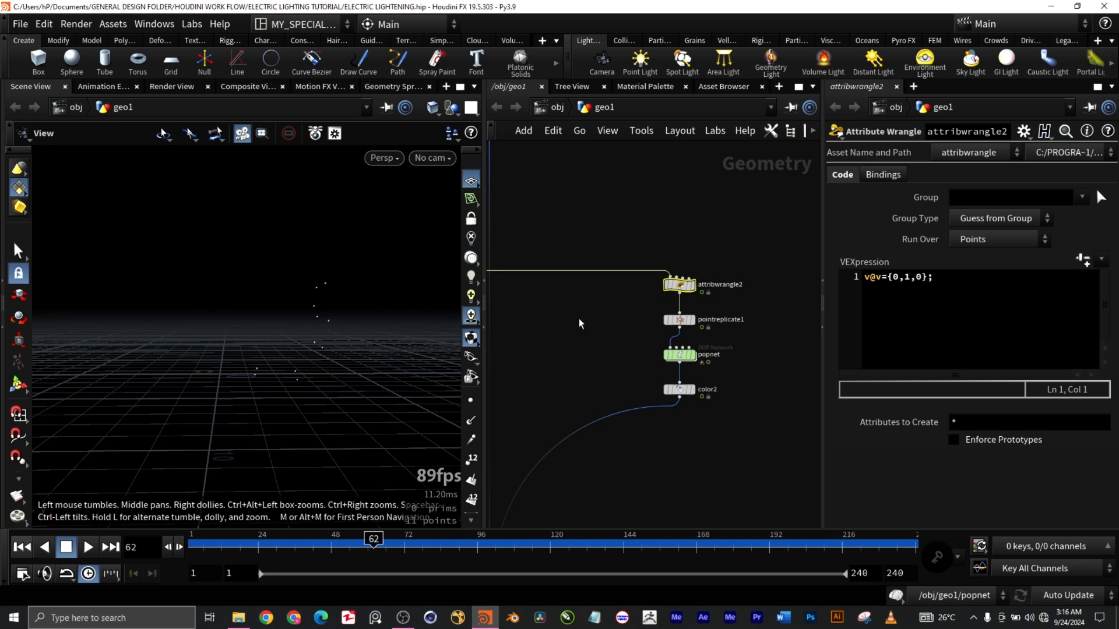
Inspect the blast3 node's geometry information, including its point count and point attributes, and close the readout.
middle_drag(589, 353, 728, 361)
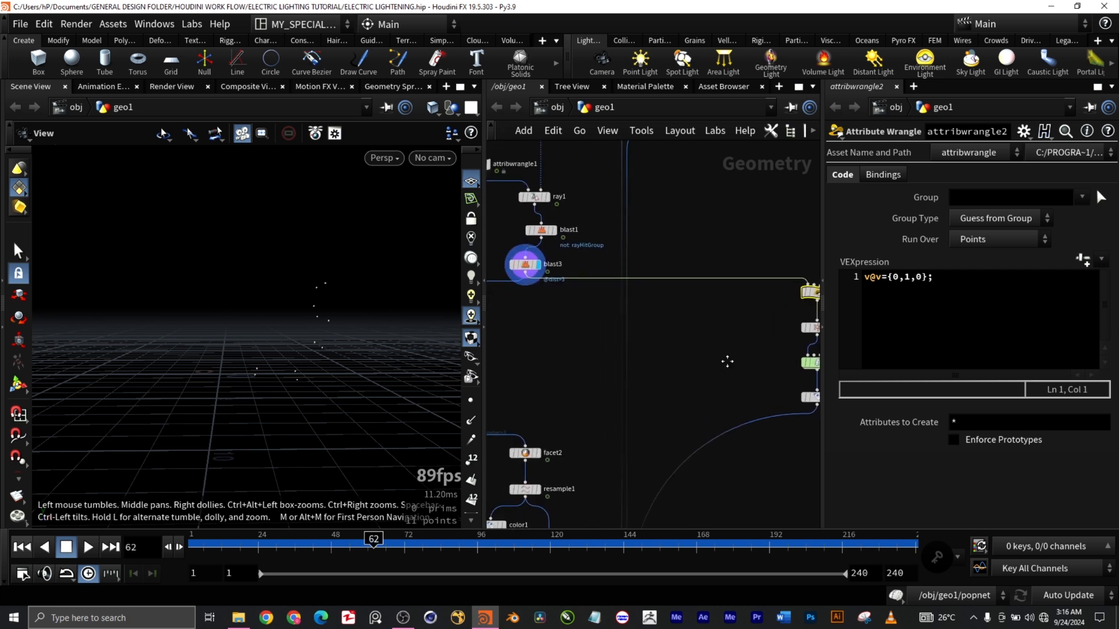
mouse_move(523, 266)
click(497, 267)
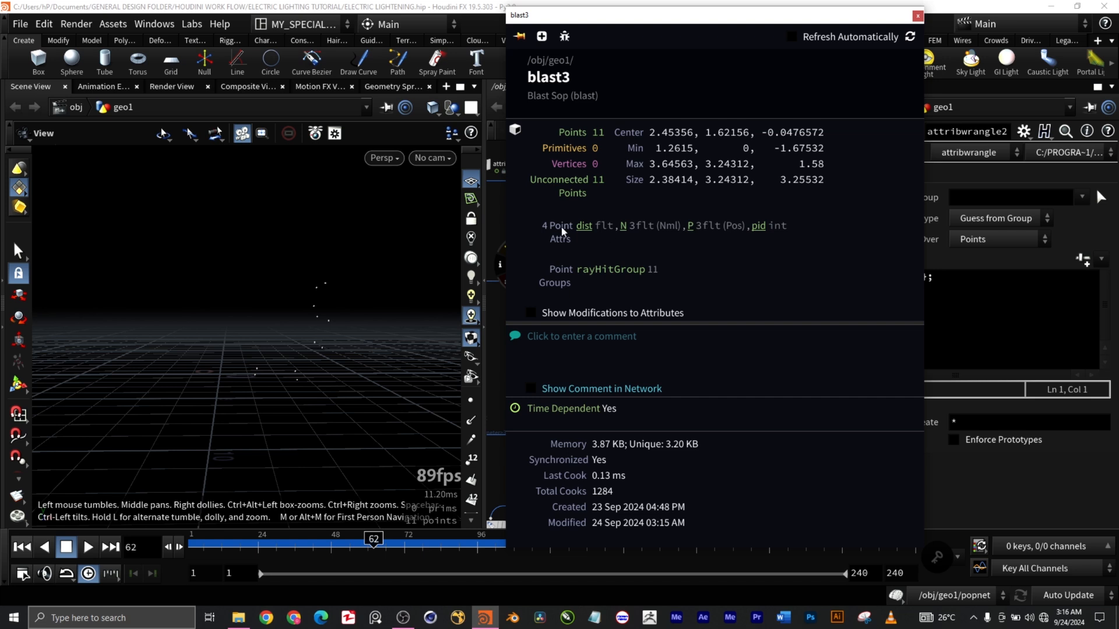
click(917, 16)
Display the attribwrangle2 node's output in the viewport.
scroll(698, 339, up, 2)
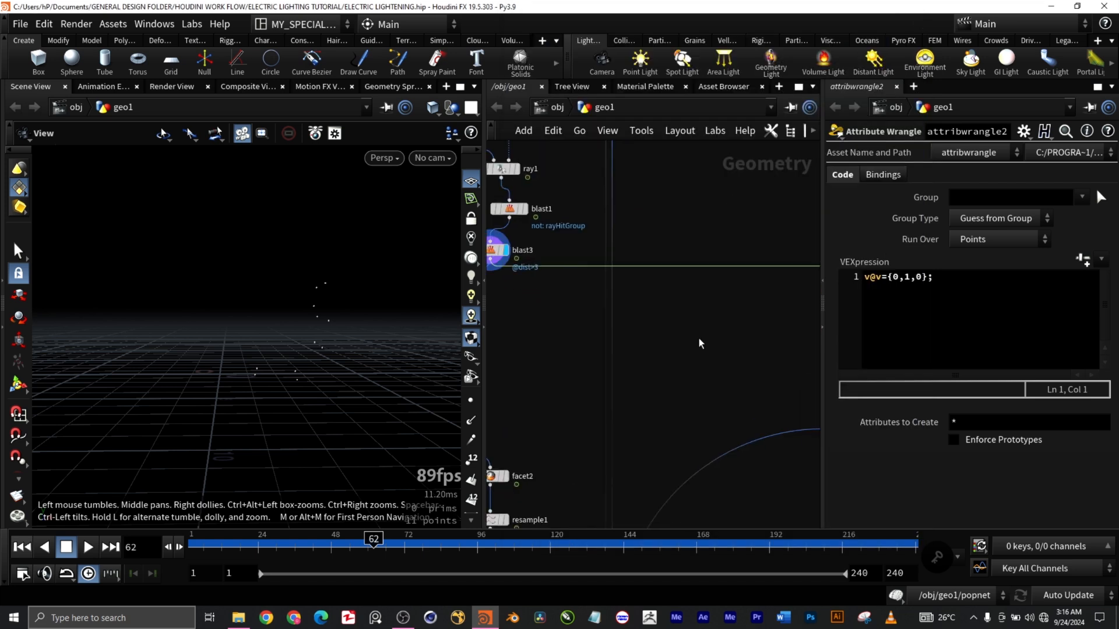
middle_drag(712, 339, 561, 367)
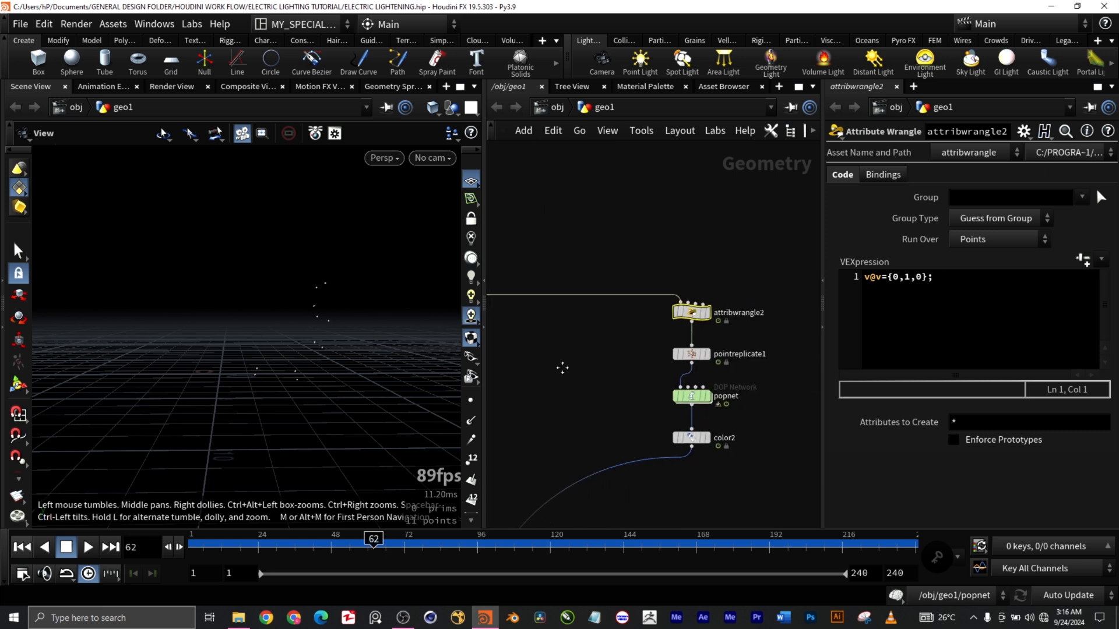
drag(658, 254, 751, 331)
mouse_move(707, 315)
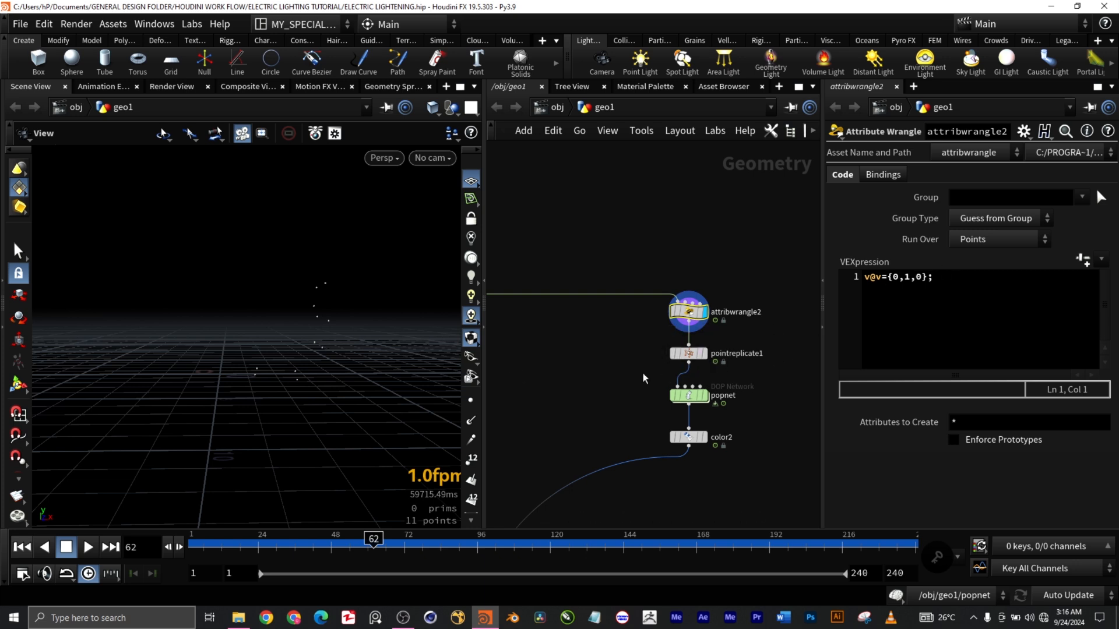
Display the pointreplicate1 node's output and review its Quantity, Shape, Noise and Attributes settings.
middle_drag(778, 370, 731, 363)
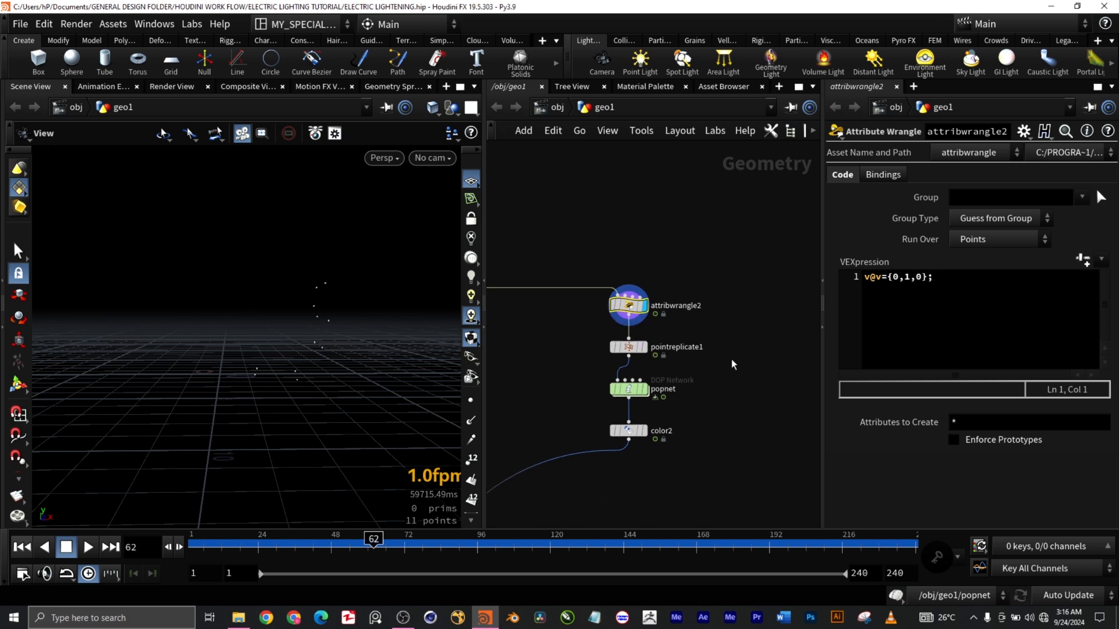
click(628, 347)
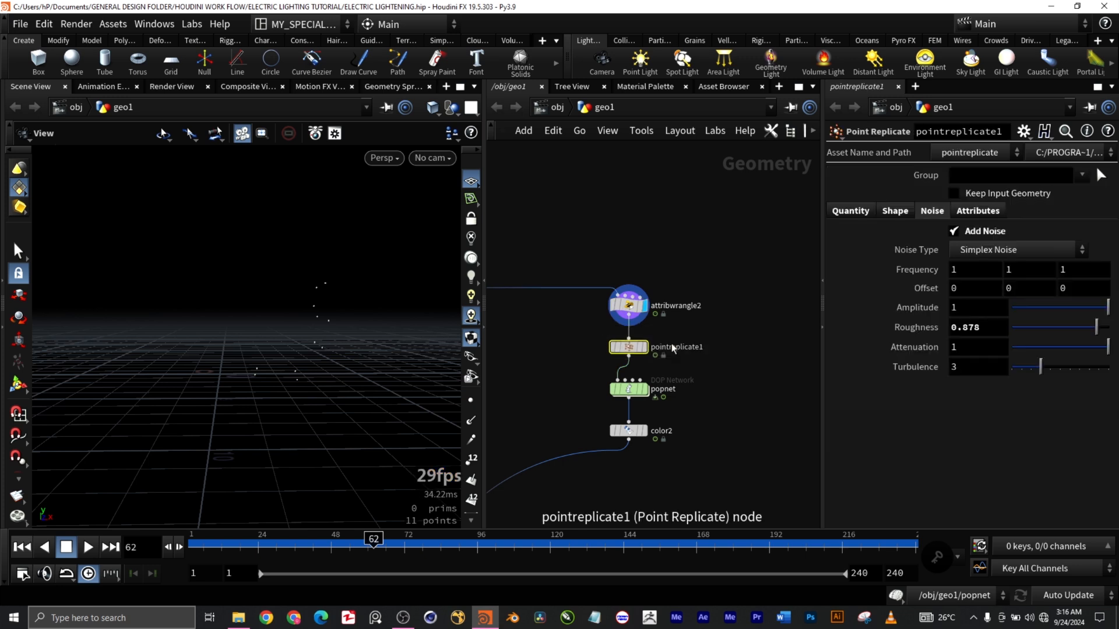
click(645, 347)
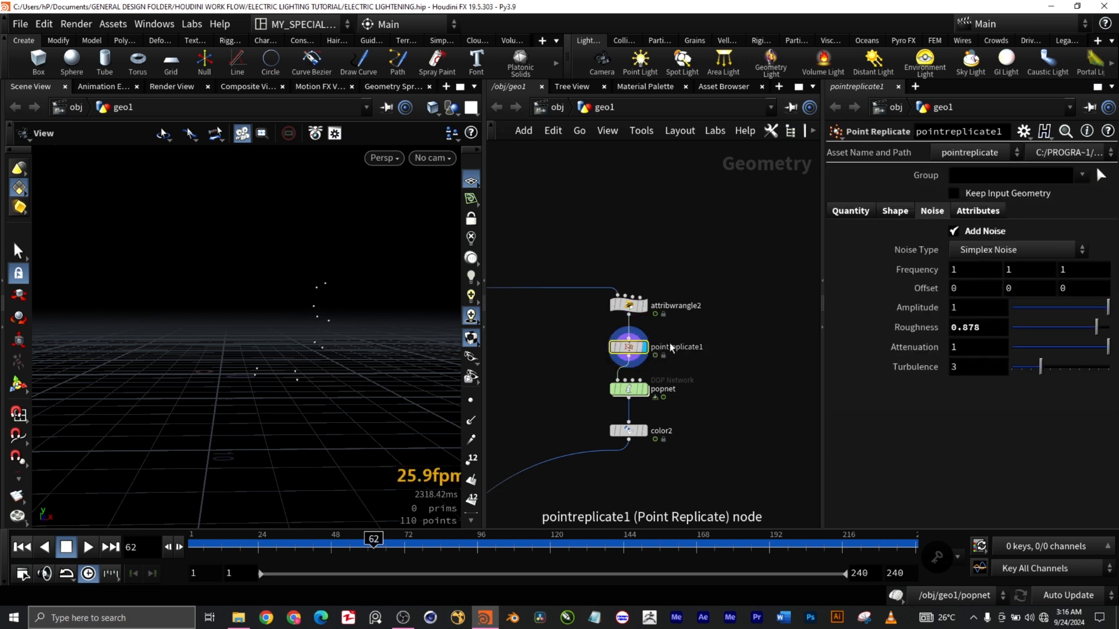
click(838, 211)
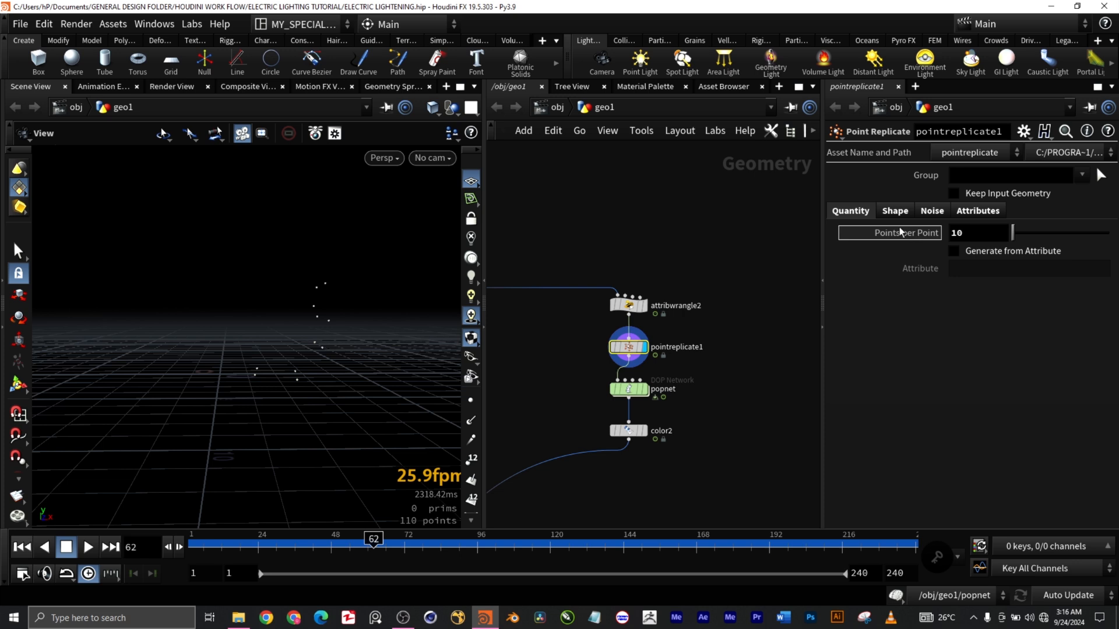
click(896, 211)
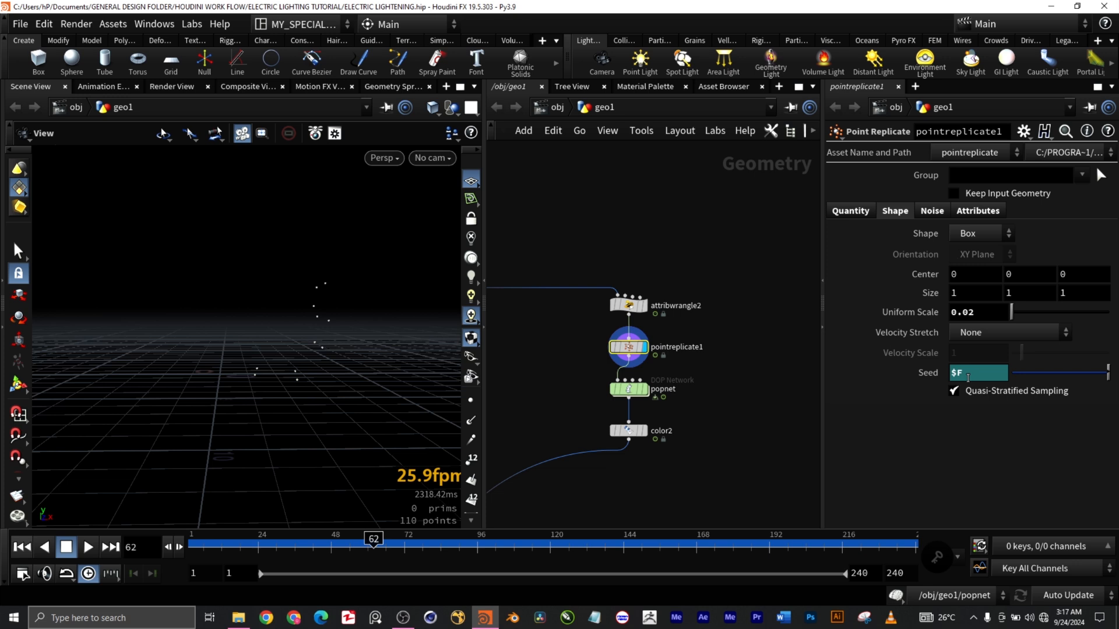
click(935, 212)
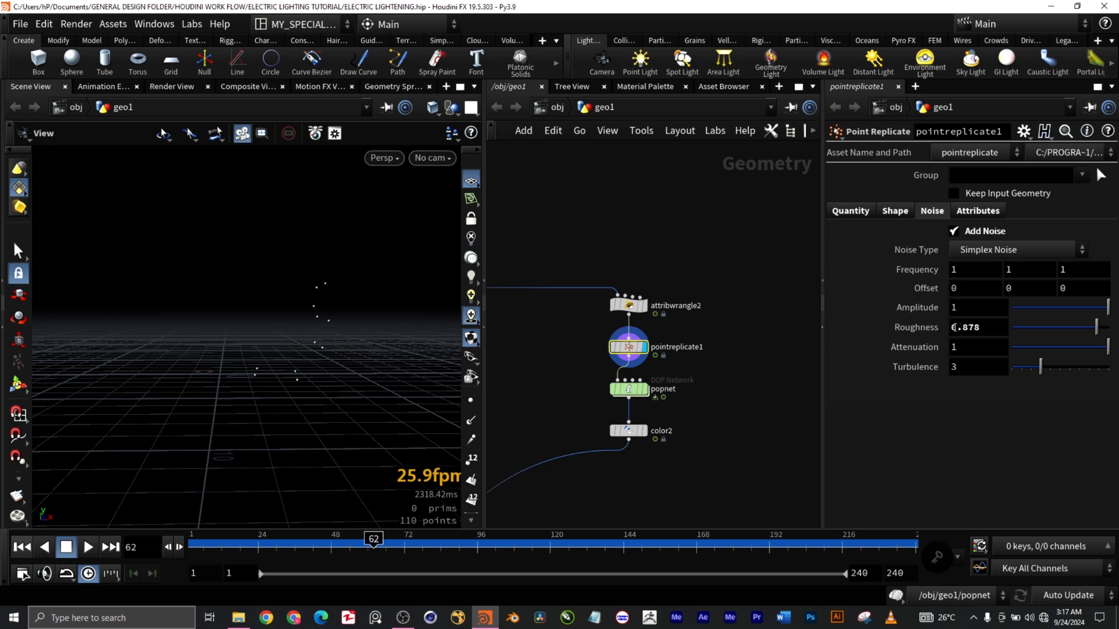
click(976, 213)
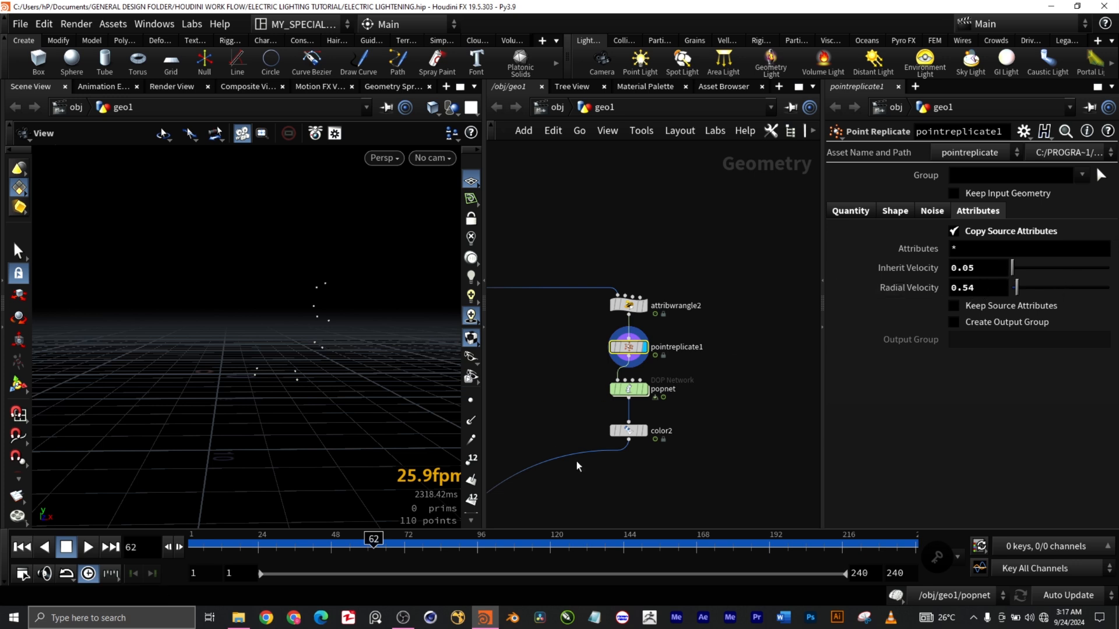
Enable the scene's second v visualizer, below the v marker, to draw the replicated points' velocity vectors in the viewport.
scroll(480, 453, down, 3)
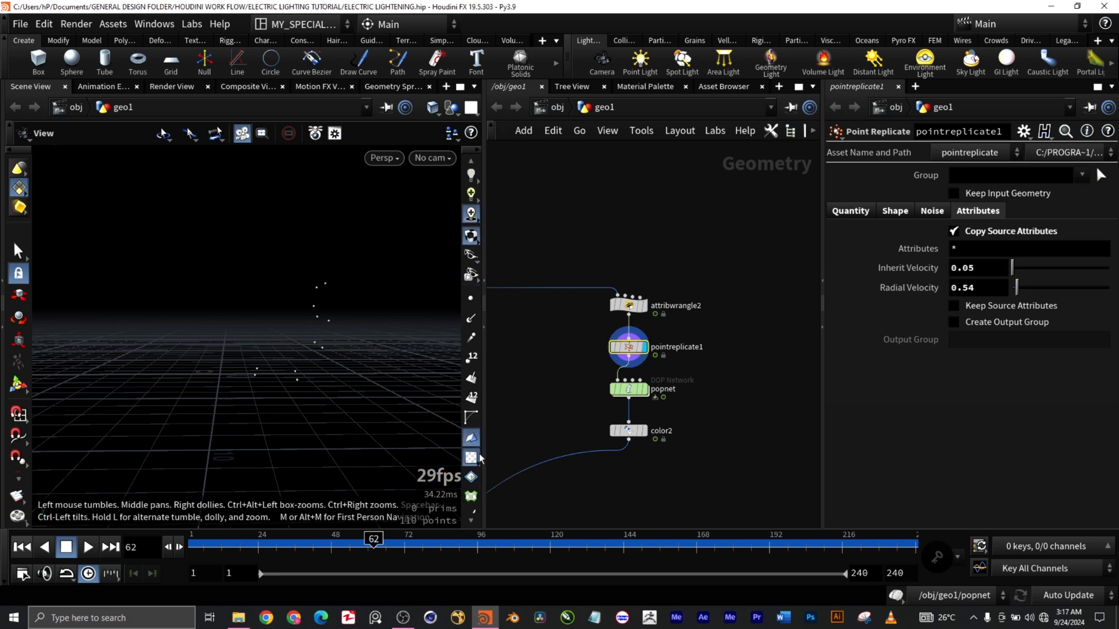
scroll(480, 455, down, 2)
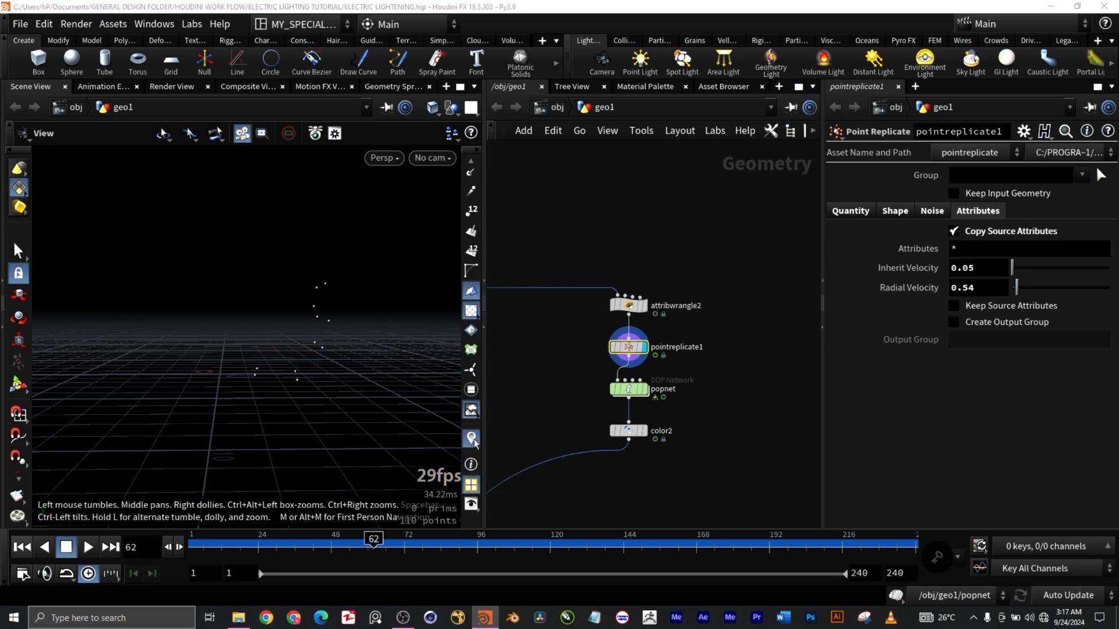
click(474, 442)
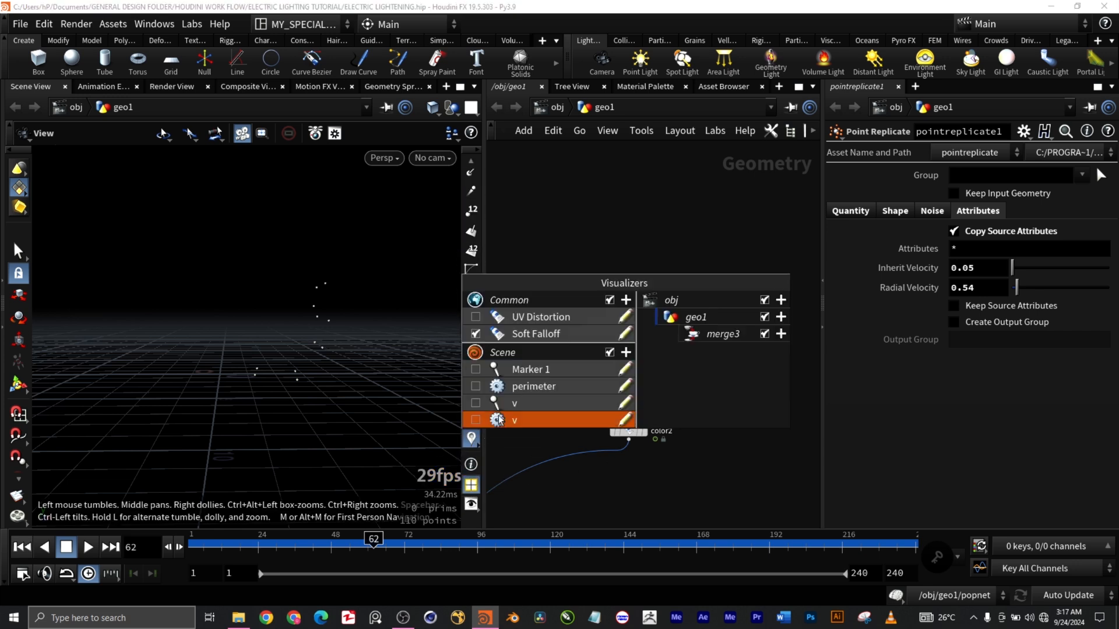
click(475, 420)
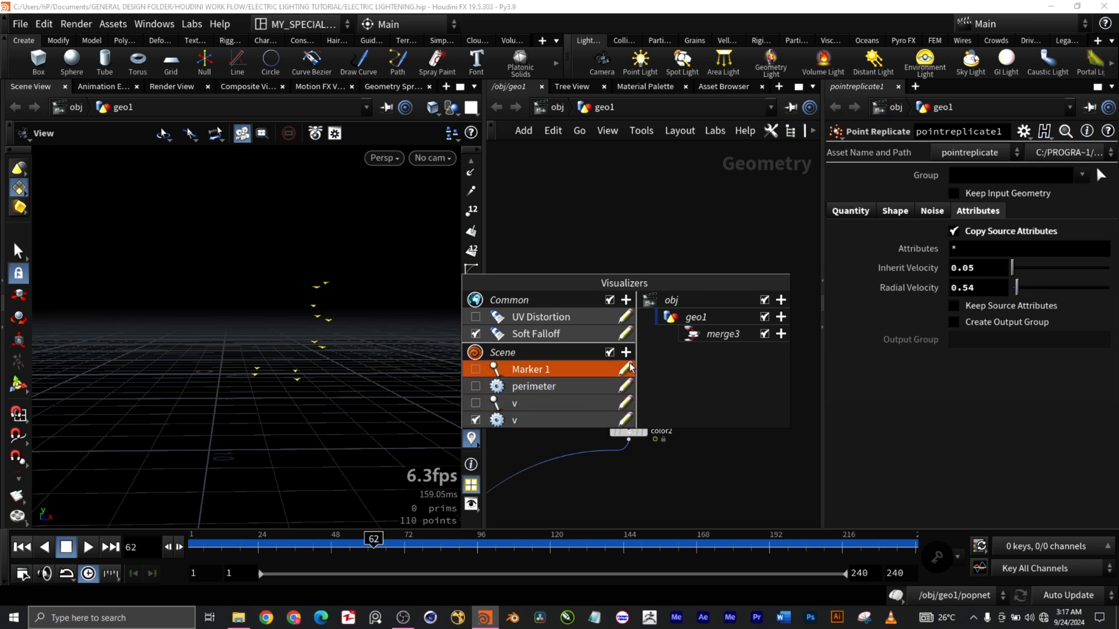
click(710, 484)
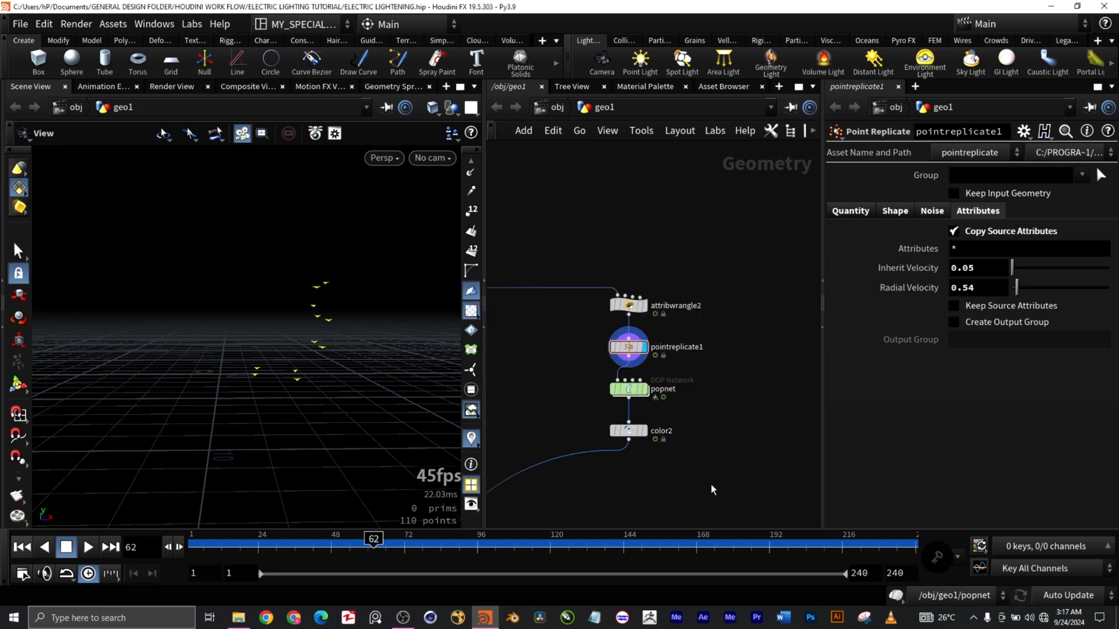
Examine the velocity vectors around the replicated points up close and from farther away.
scroll(336, 361, up, 5)
scroll(328, 364, down, 5)
drag(355, 387, 355, 432)
scroll(265, 353, up, 5)
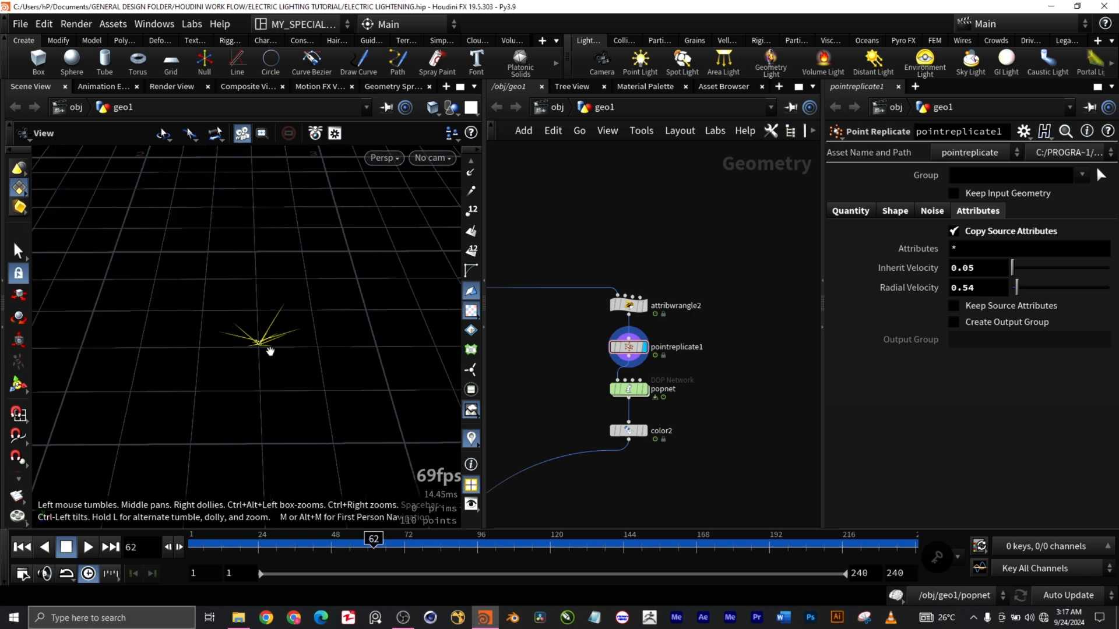
scroll(269, 351, up, 3)
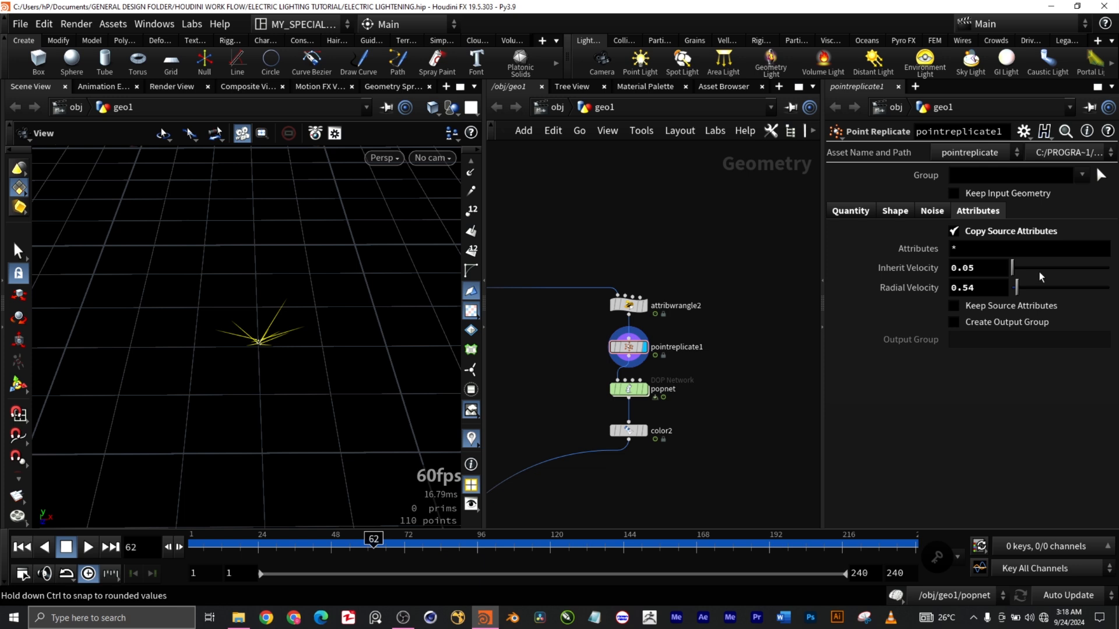
scroll(264, 346, down, 5)
scroll(268, 348, down, 8)
scroll(274, 348, up, 10)
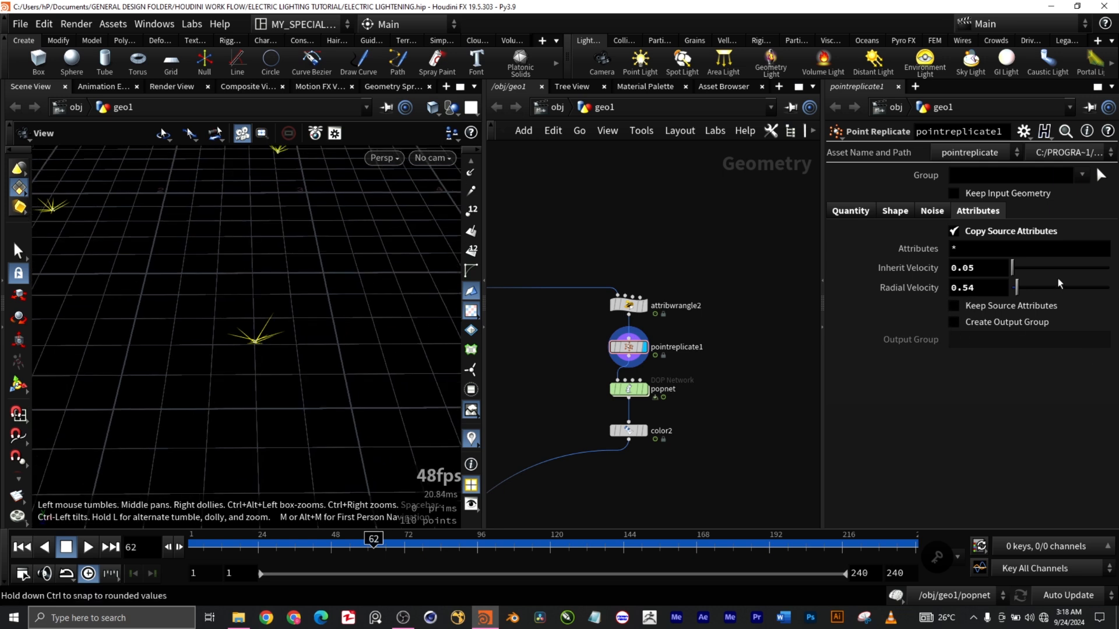
Try an Inherit Velocity of 0.06 and a Radial Velocity of 3.55 on pointreplicate1, restoring each original value.
mouse_move(1012, 267)
mouse_down()
mouse_move(1026, 267)
mouse_move(1012, 266)
mouse_up()
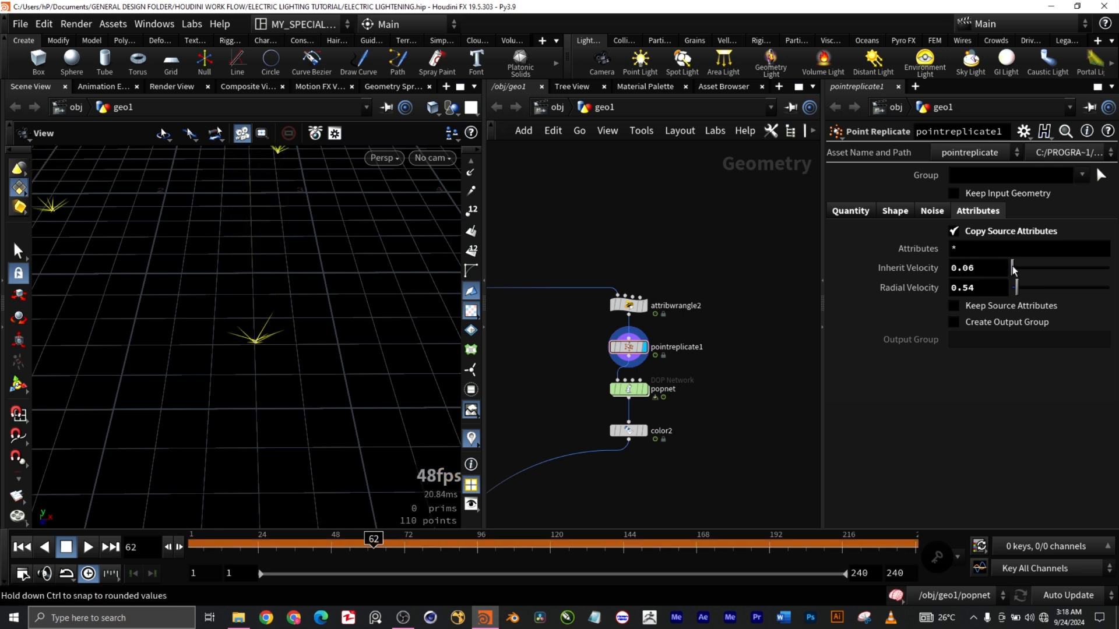
drag(1012, 265, 1011, 267)
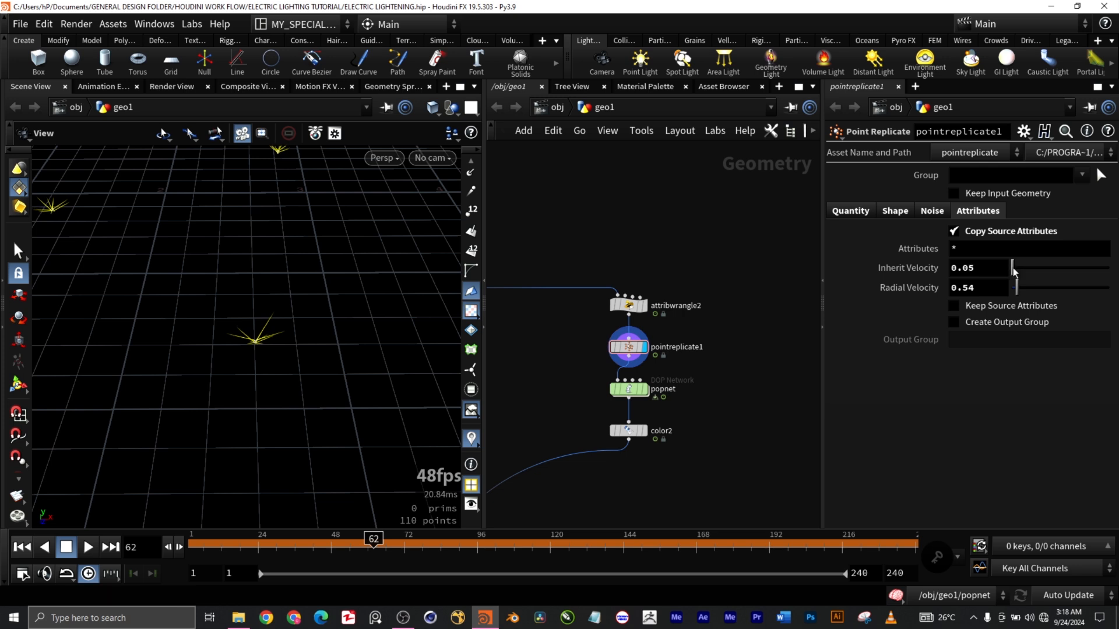
drag(1016, 291, 1046, 289)
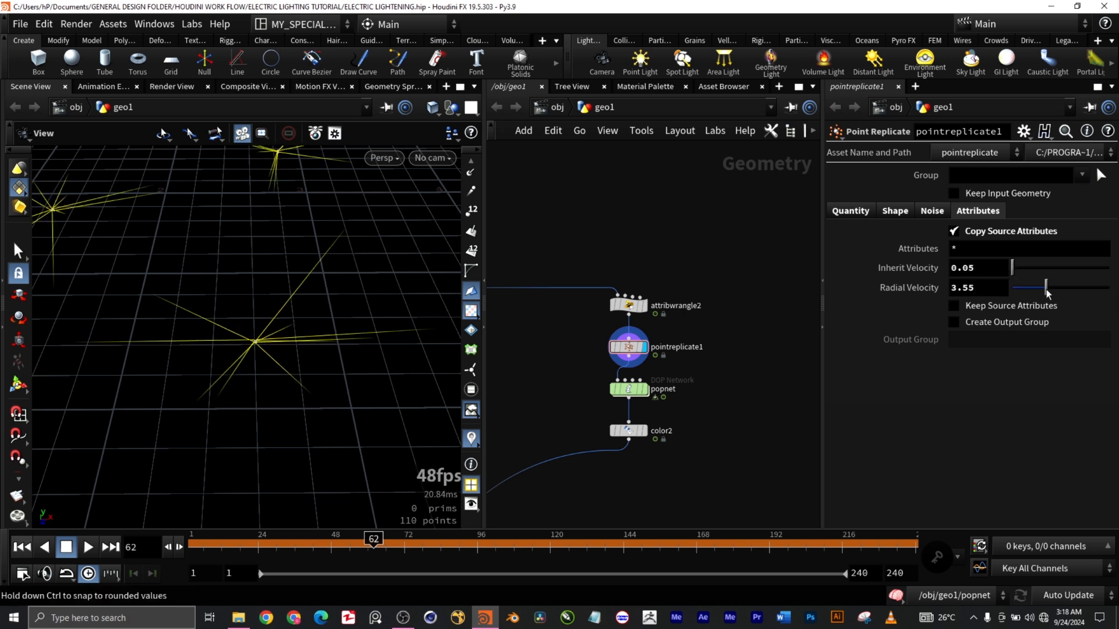
key(ctrl+z)
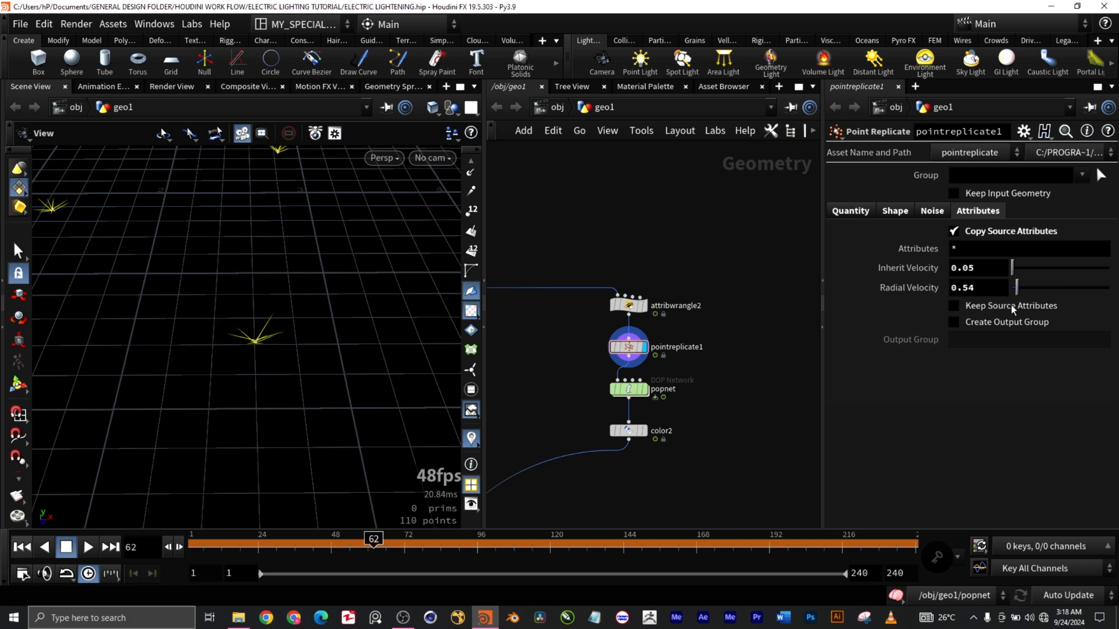
Display the popnet node's output and turn off the viewport visualizers to view only its particles.
mouse_move(408, 382)
mouse_down()
mouse_move(292, 367)
mouse_move(332, 379)
mouse_move(342, 348)
mouse_up()
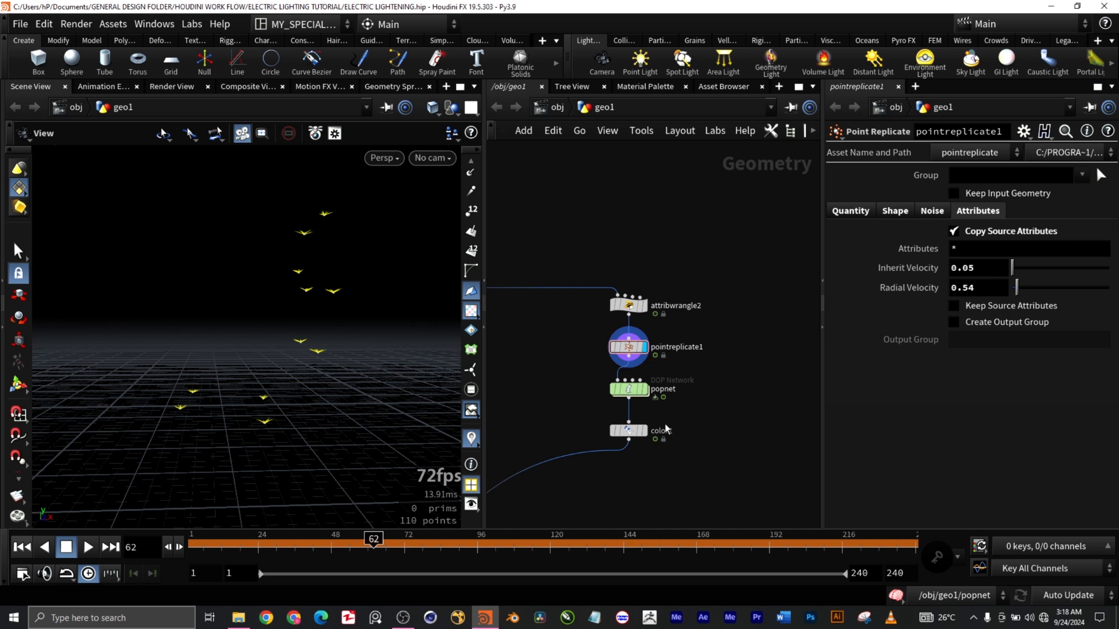
drag(699, 410, 582, 377)
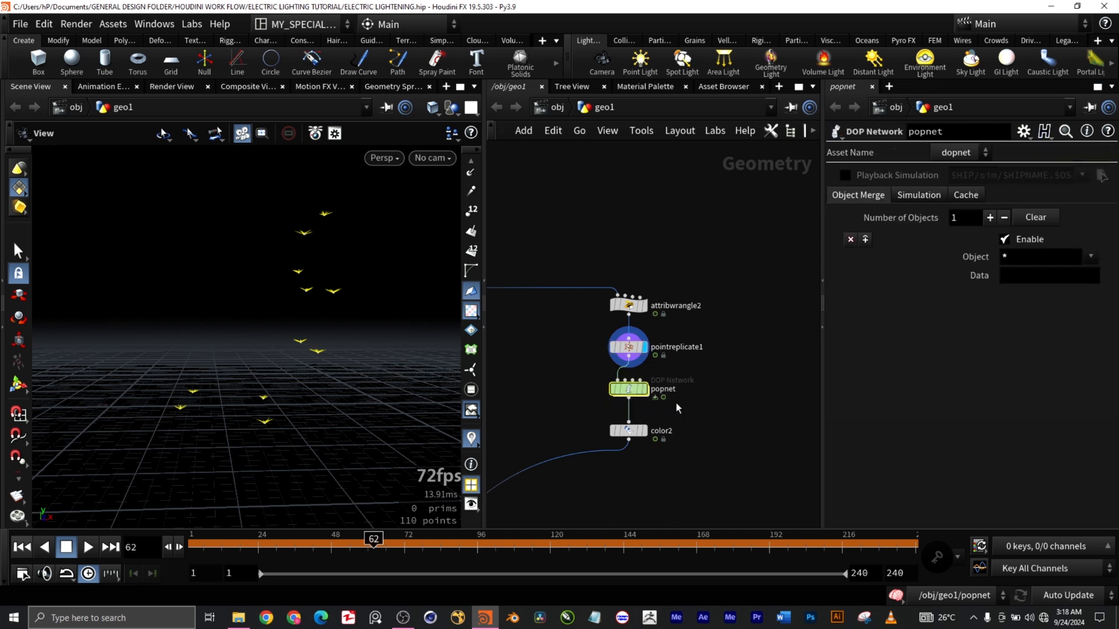
click(644, 390)
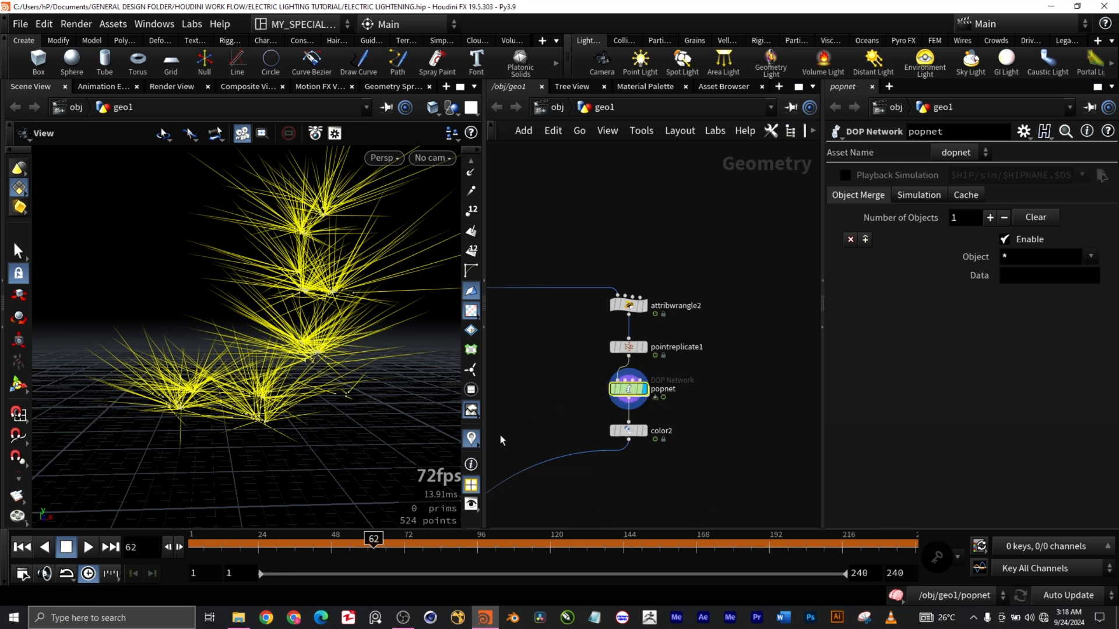
click(472, 438)
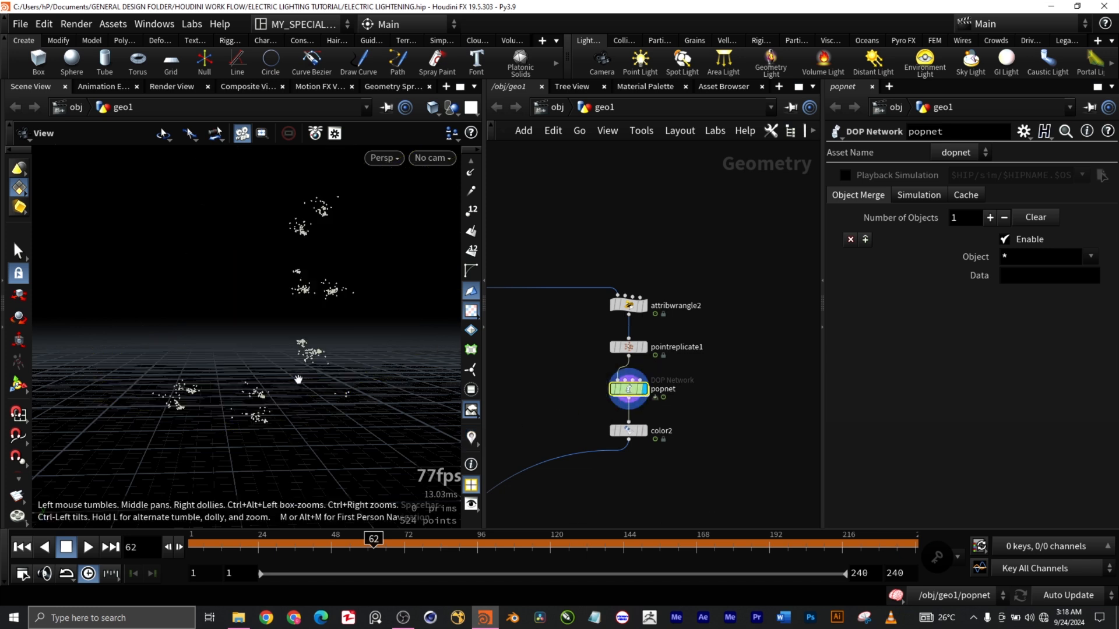
mouse_move(344, 381)
mouse_down()
mouse_move(352, 408)
mouse_move(346, 379)
mouse_up()
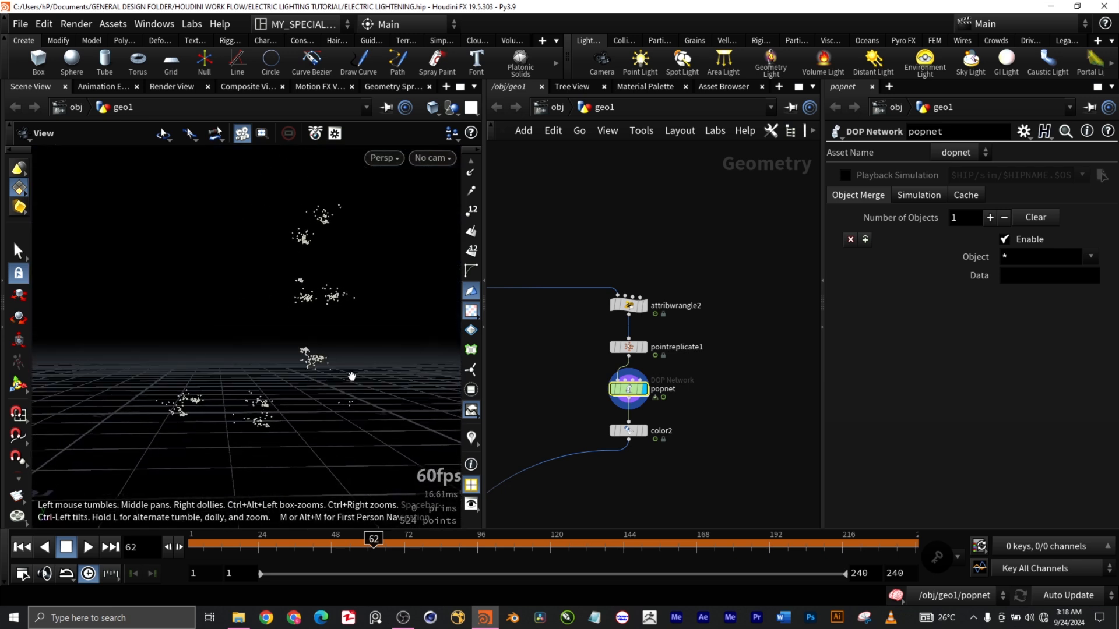
Enter the popnet network and review the Source, Birth and Attributes settings of its source_first_input node.
double_click(629, 390)
scroll(699, 406, down, 3)
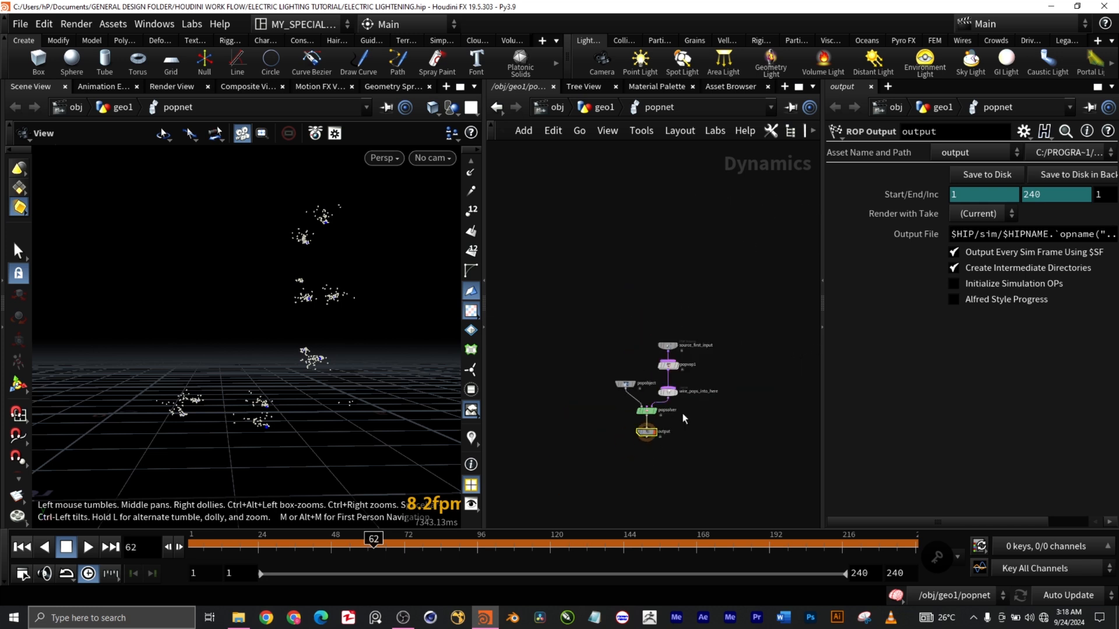
middle_drag(680, 416, 713, 416)
drag(621, 240, 690, 292)
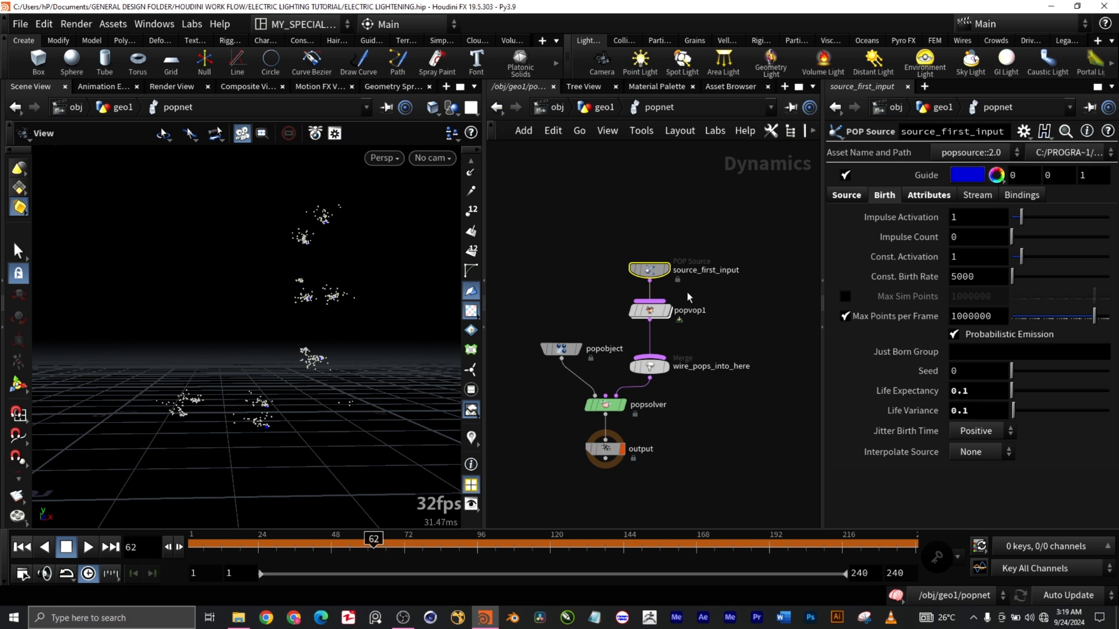
click(854, 197)
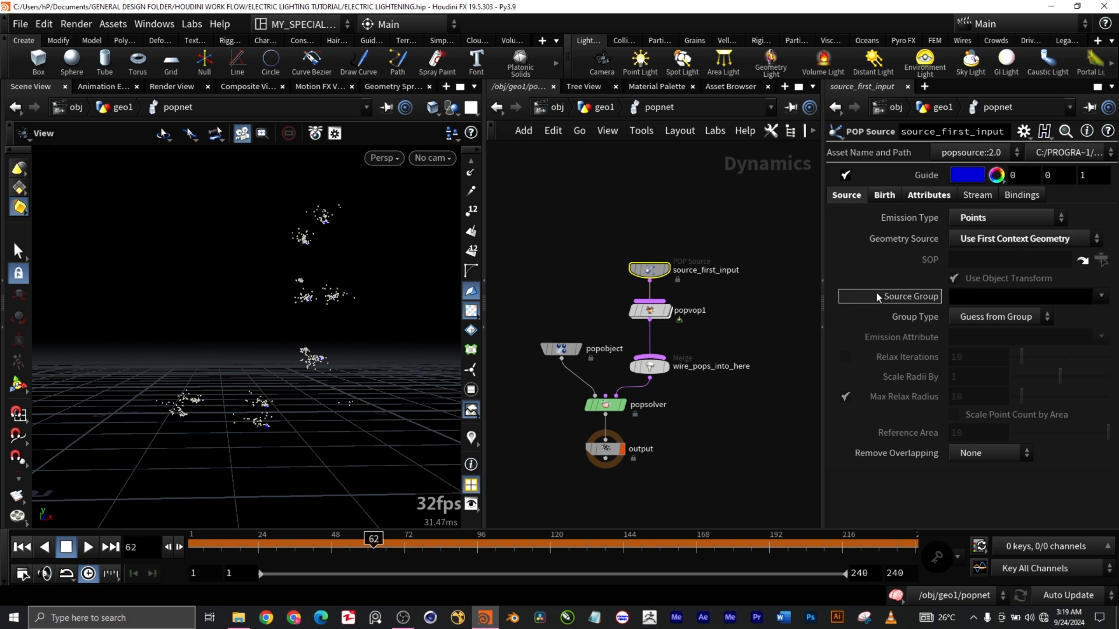
click(885, 195)
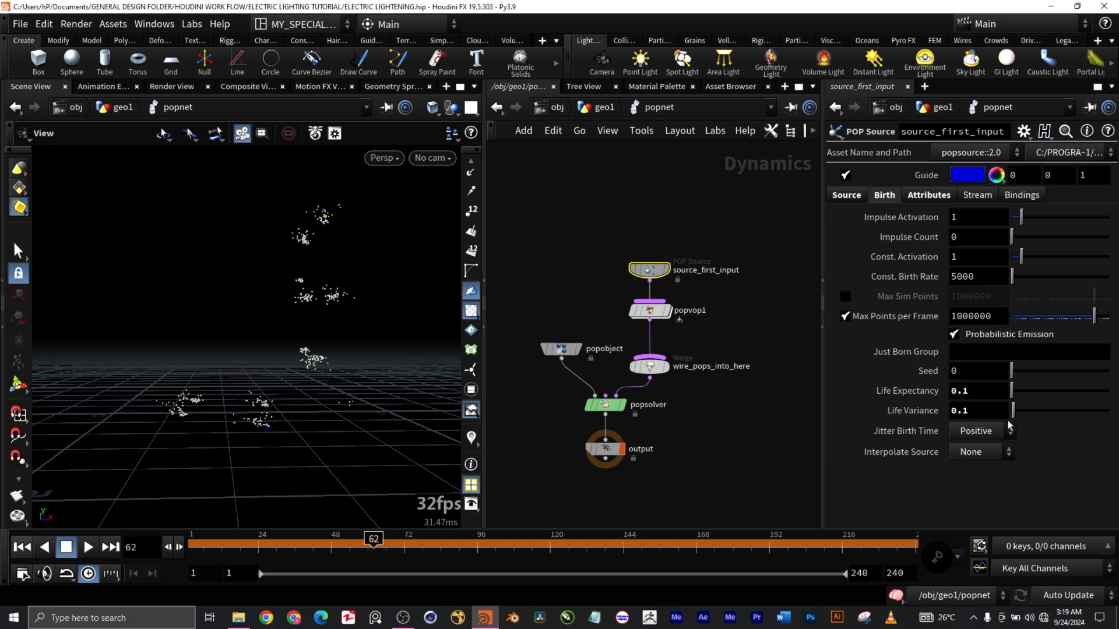
click(929, 196)
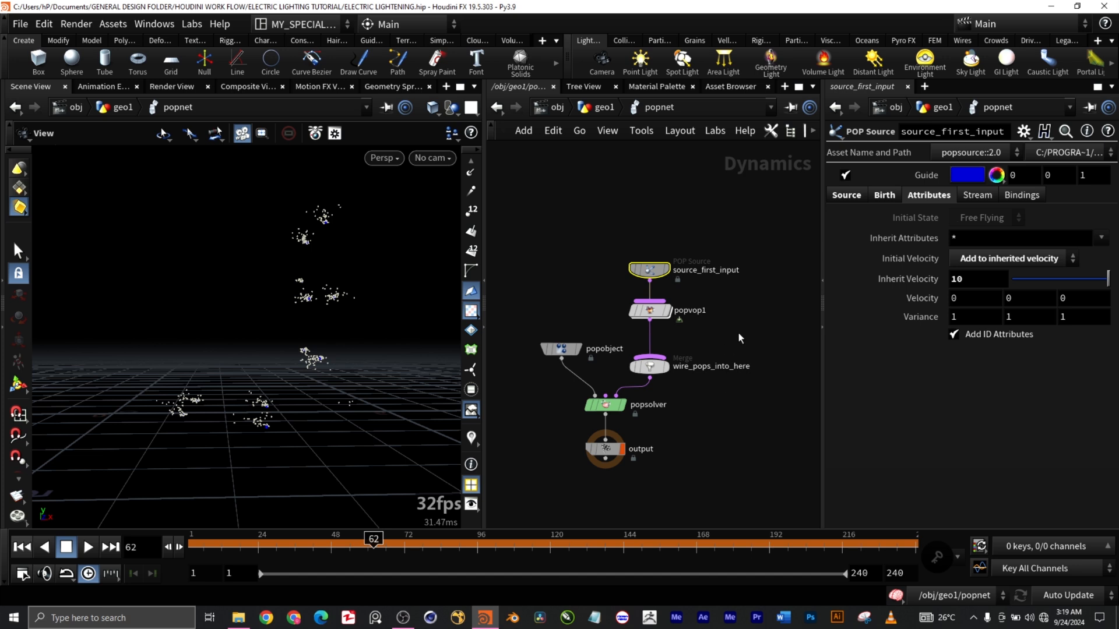
Enter the popvop1 node inside the popnet and examine how its VOP nodes are wired from geometryvopglobal1 to geometryvopoutput1.
drag(735, 336, 627, 304)
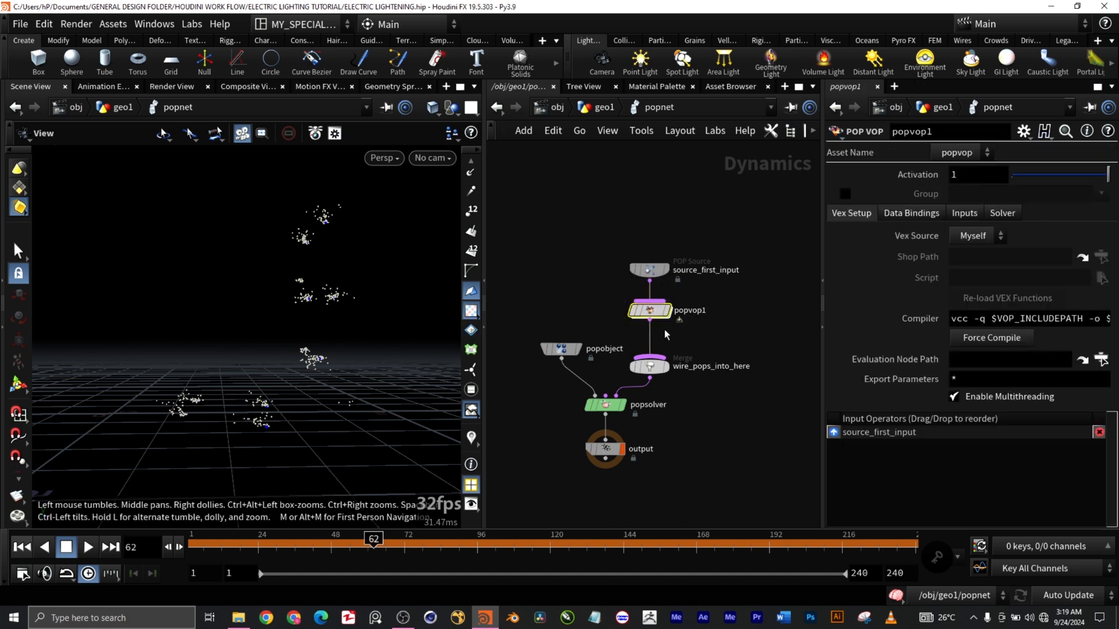
mouse_move(656, 315)
double_click(655, 315)
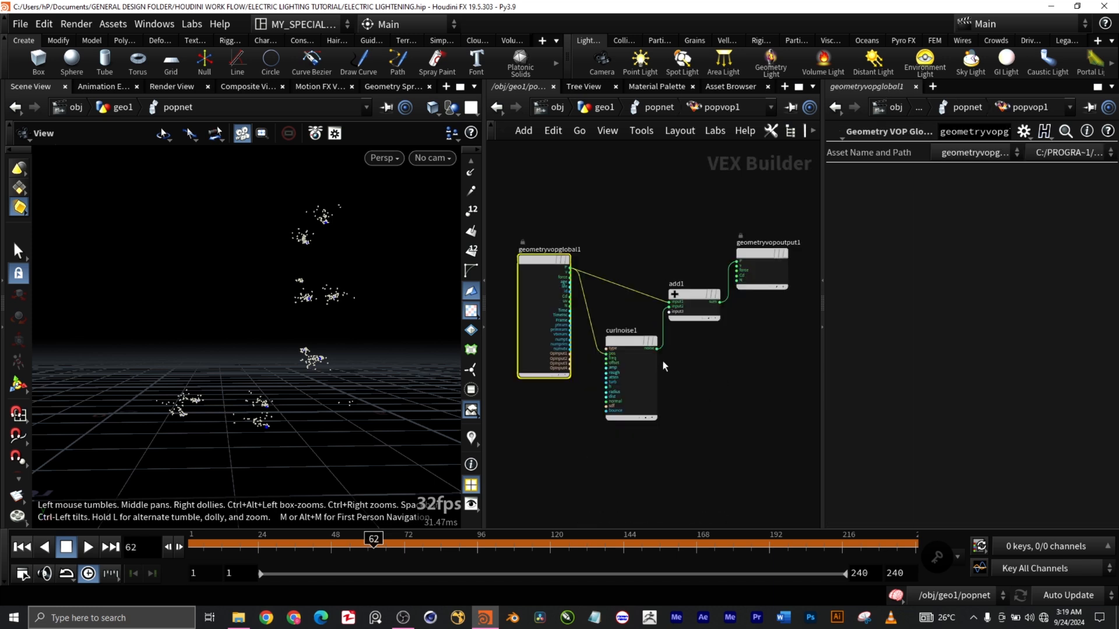
scroll(662, 362, up, 3)
scroll(659, 387, down, 4)
mouse_move(659, 387)
scroll(659, 386, up, 2)
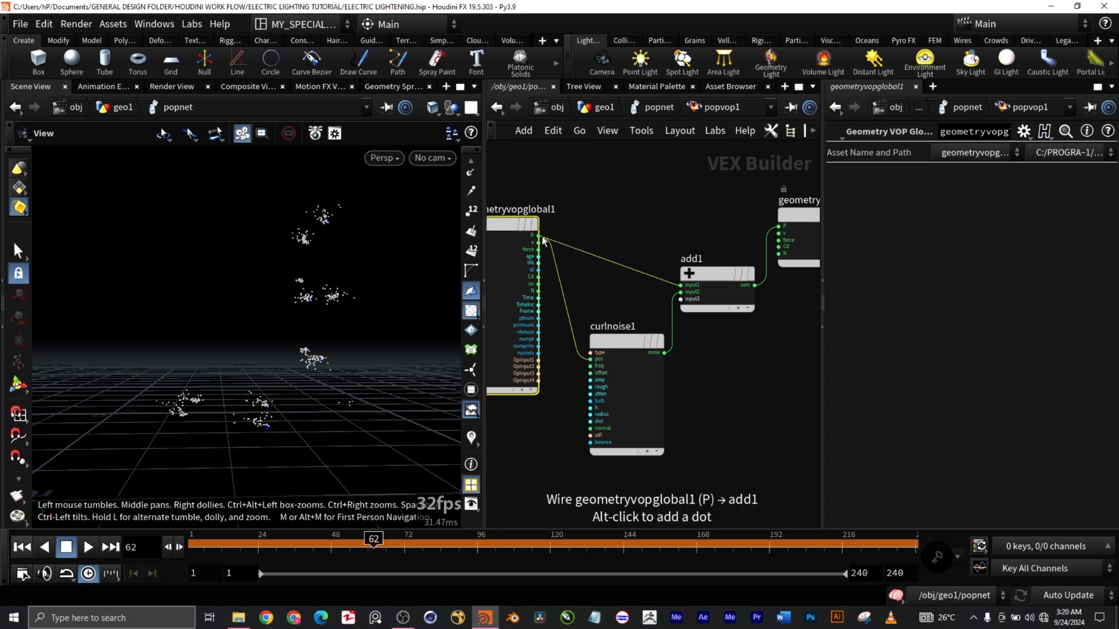
Review the curlnoise1 node's noise settings and its connections to the global position and the add1 node.
click(622, 348)
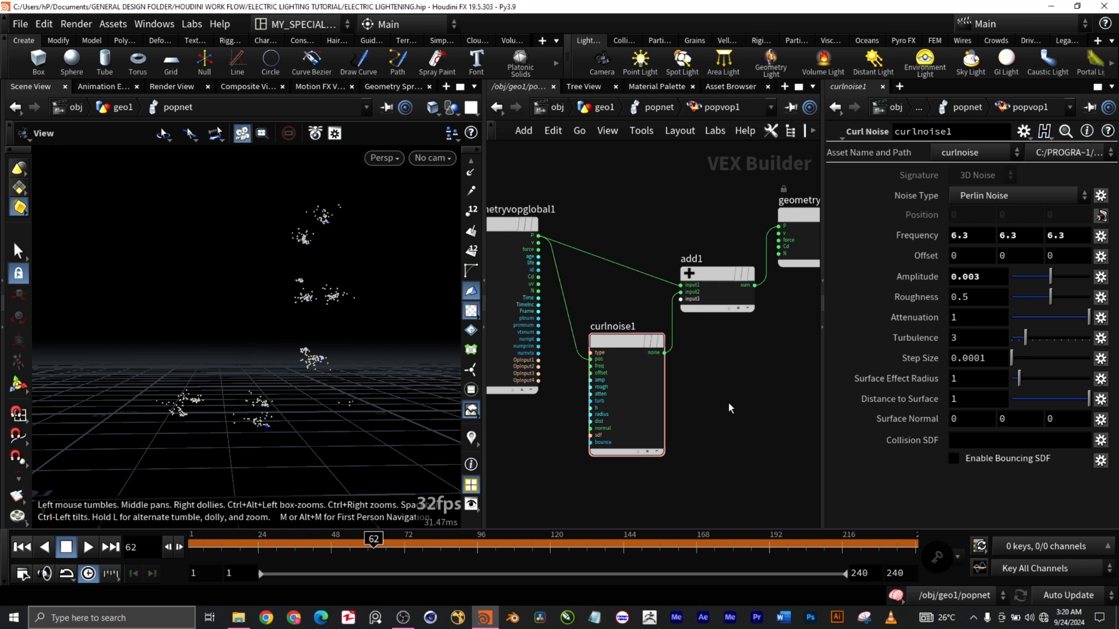
key(Tab)
key(Escape)
middle_drag(754, 361, 695, 370)
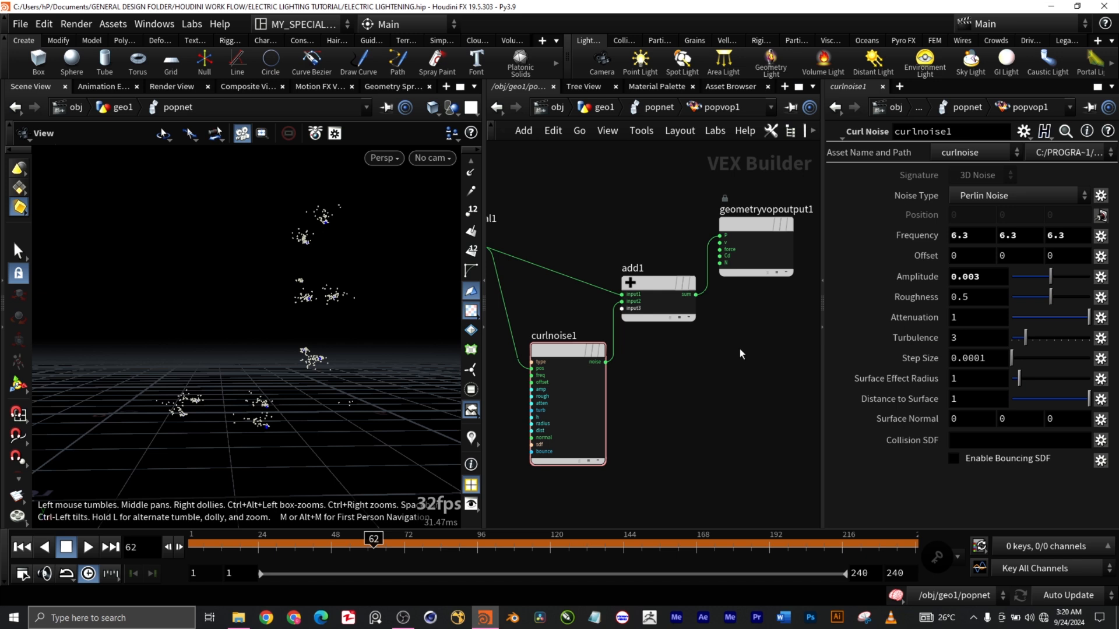
scroll(737, 350, down, 3)
scroll(641, 379, up, 5)
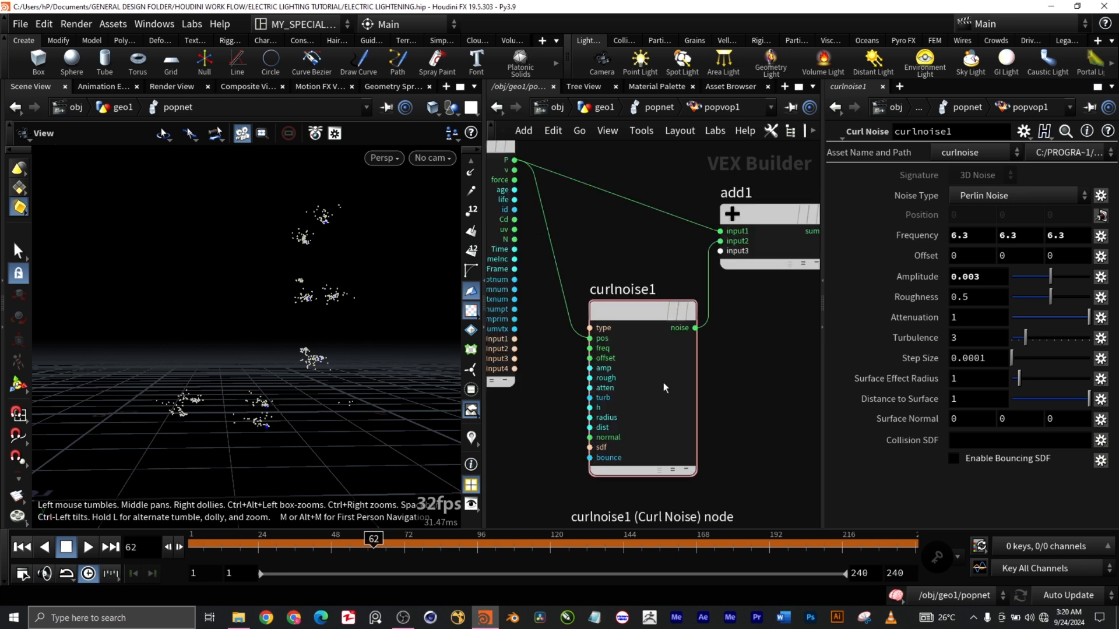
drag(741, 492, 616, 342)
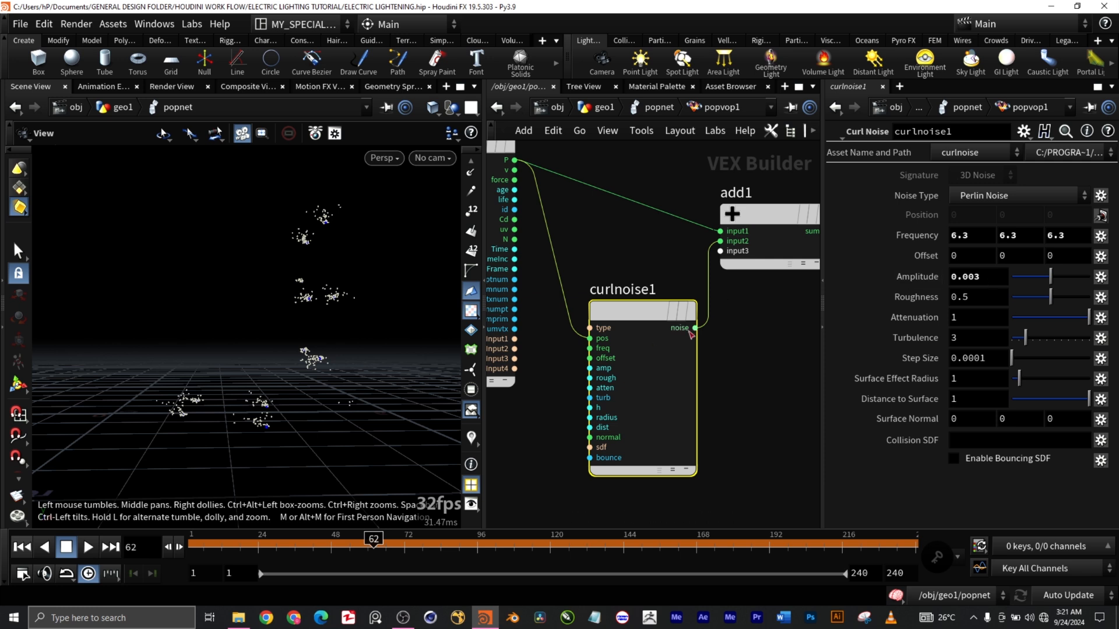
scroll(699, 376, down, 5)
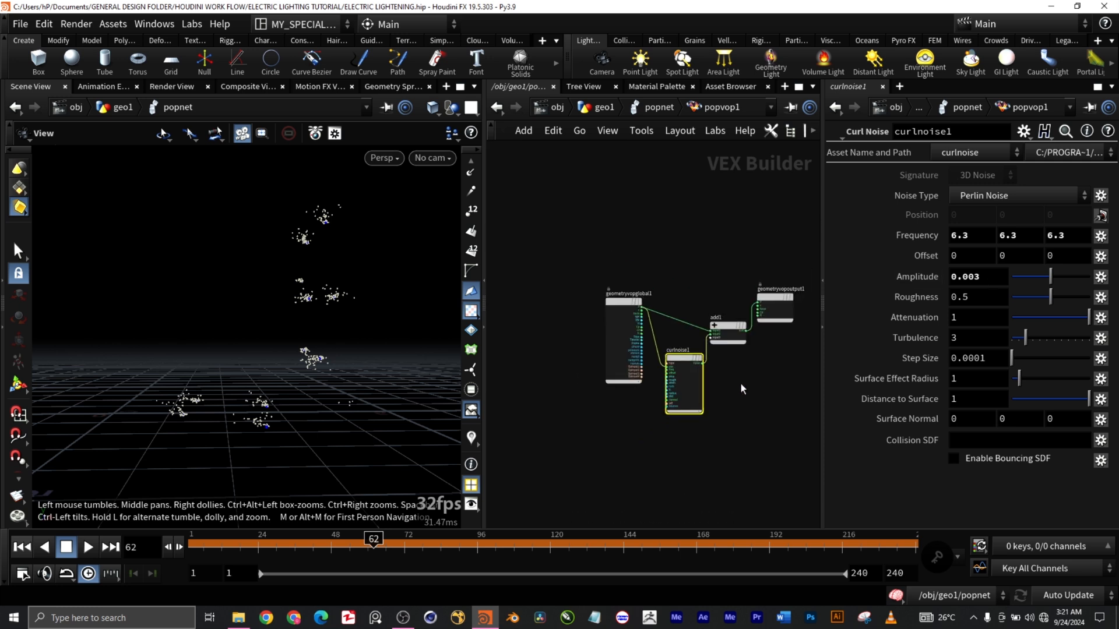
Return to the geo1 network and select the color2 node below popnet to review its settings.
click(655, 108)
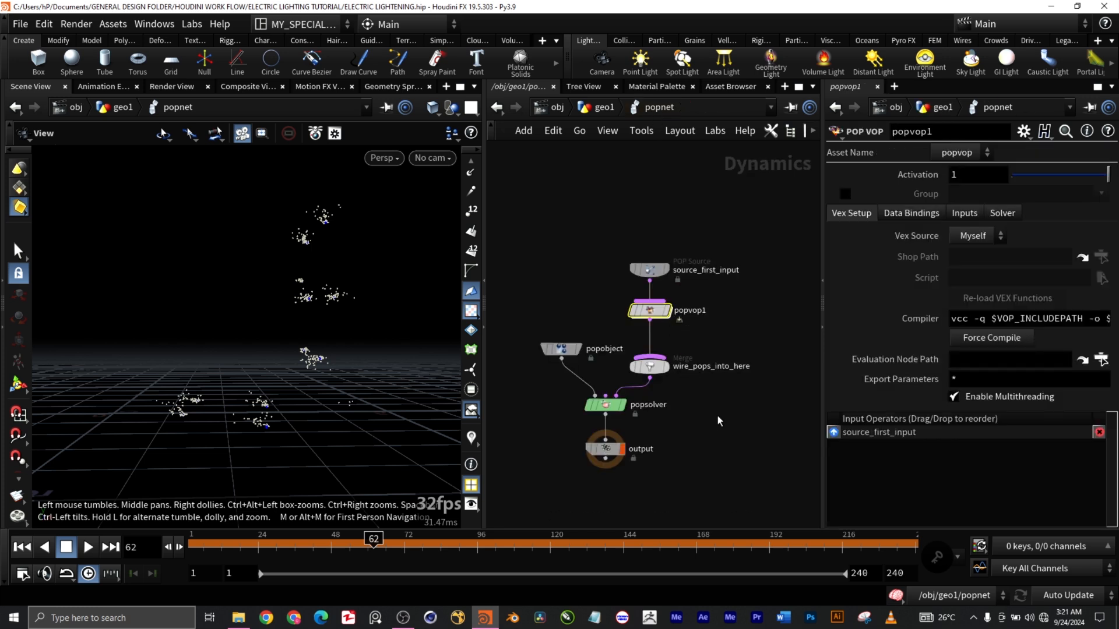
middle_drag(718, 426, 716, 383)
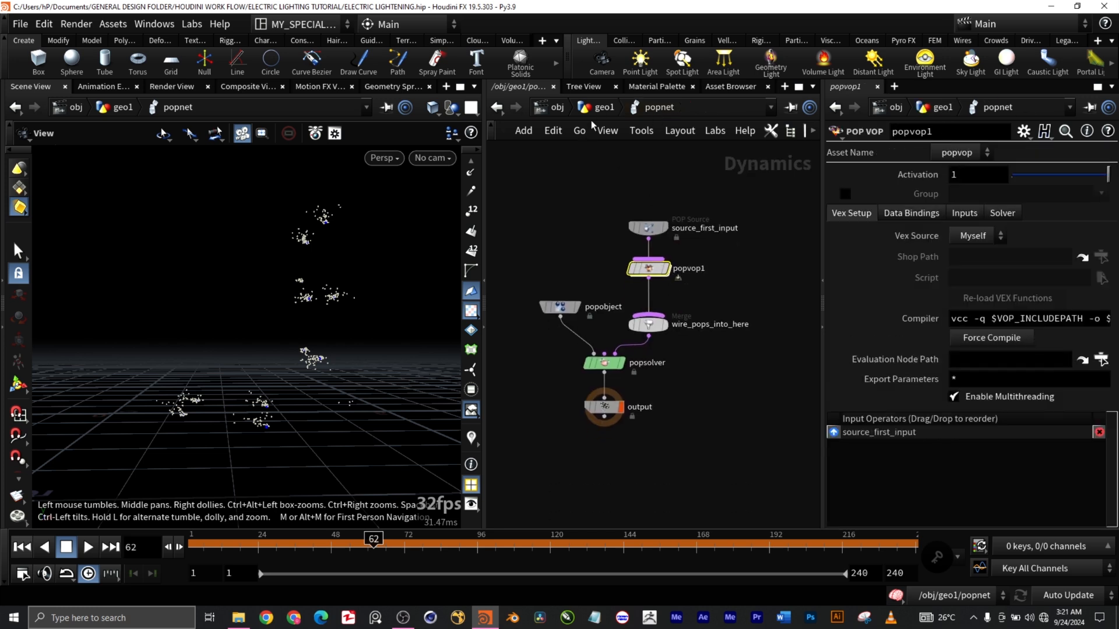
click(604, 108)
middle_drag(697, 422, 724, 336)
drag(720, 350, 615, 294)
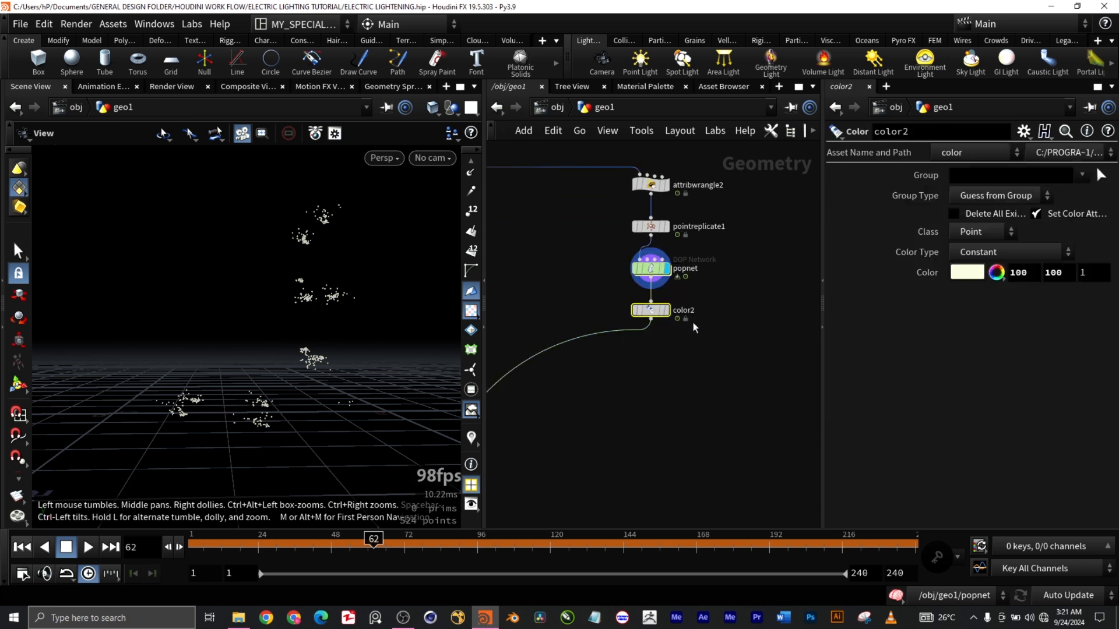
Display the color2 node's output and toggle its bypass on and off to compare the particle colours.
click(637, 314)
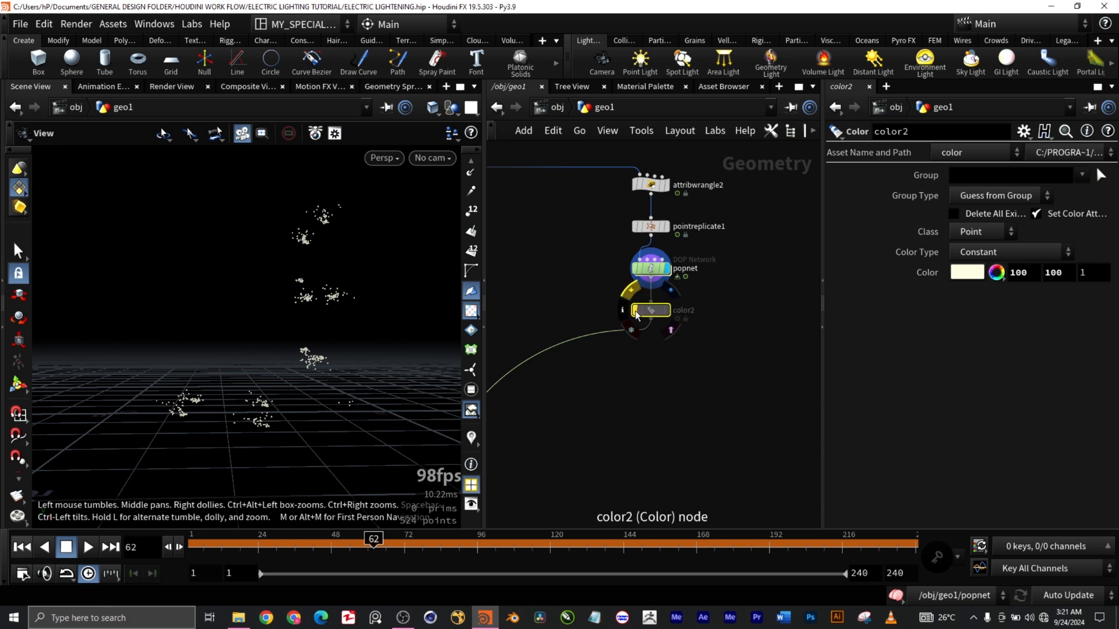
click(637, 314)
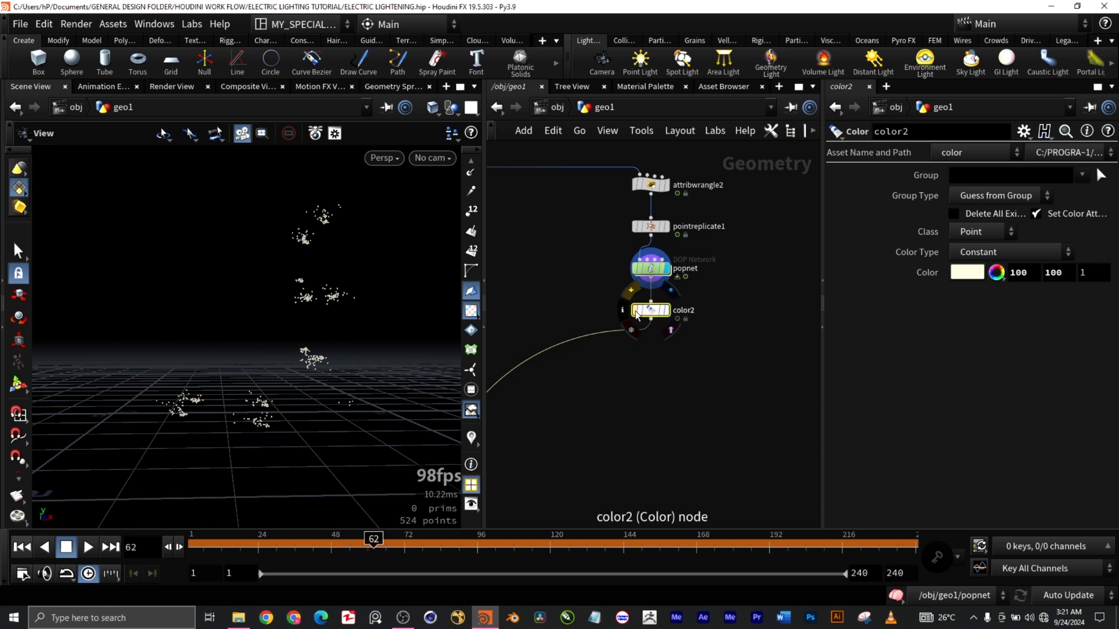
click(667, 311)
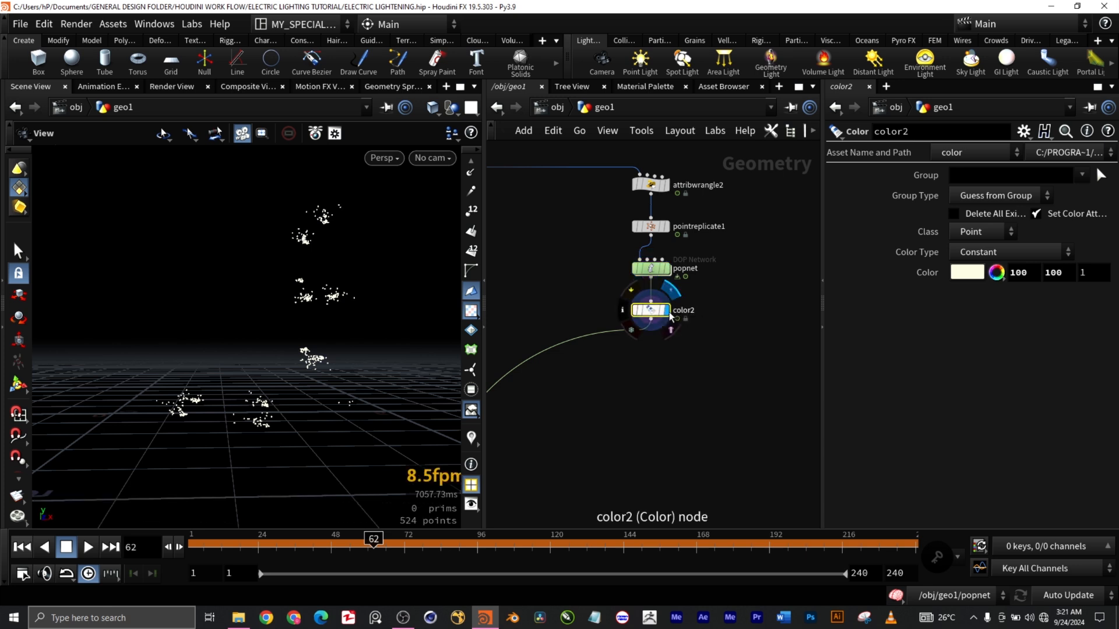
click(637, 313)
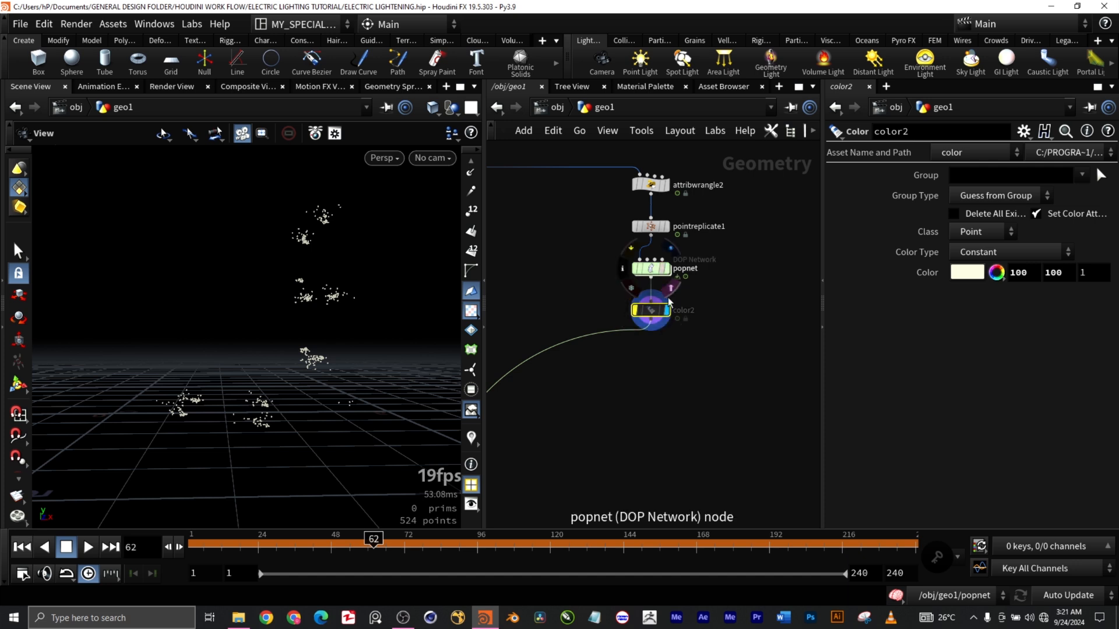
click(636, 312)
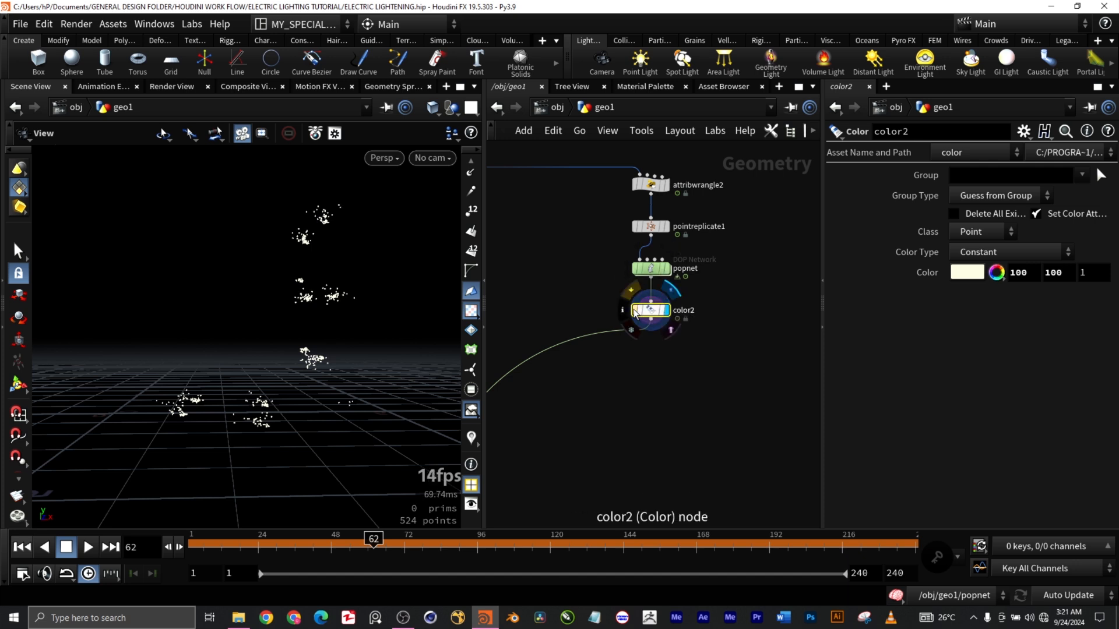
click(635, 313)
click(635, 312)
click(635, 313)
Follow the color2 output wire down the network to the merge3 node.
scroll(673, 401, down, 4)
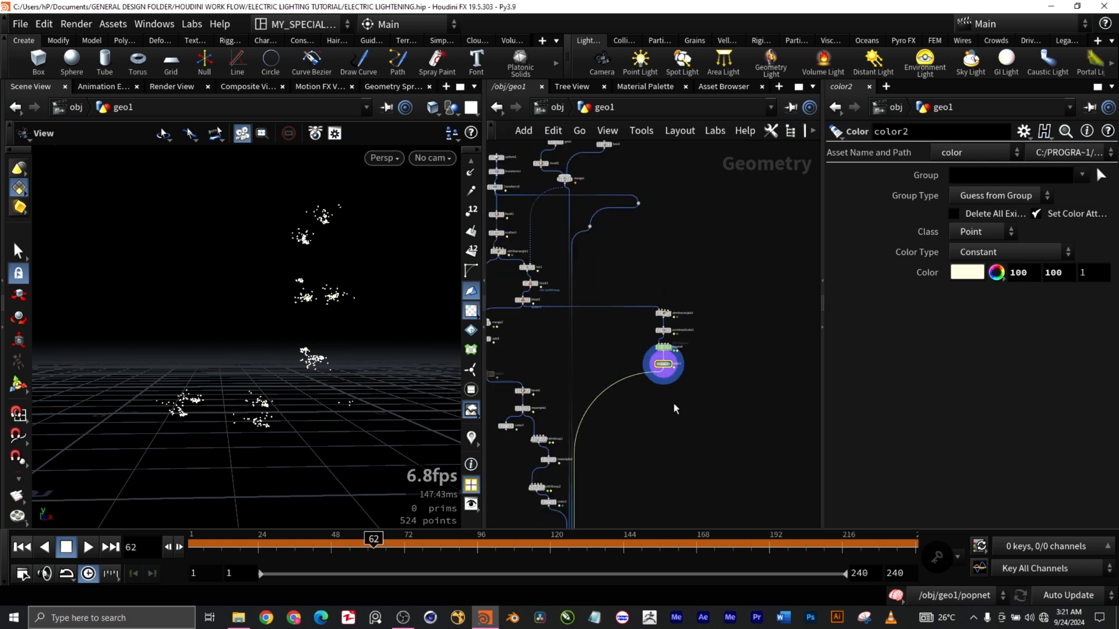
middle_drag(687, 443, 731, 316)
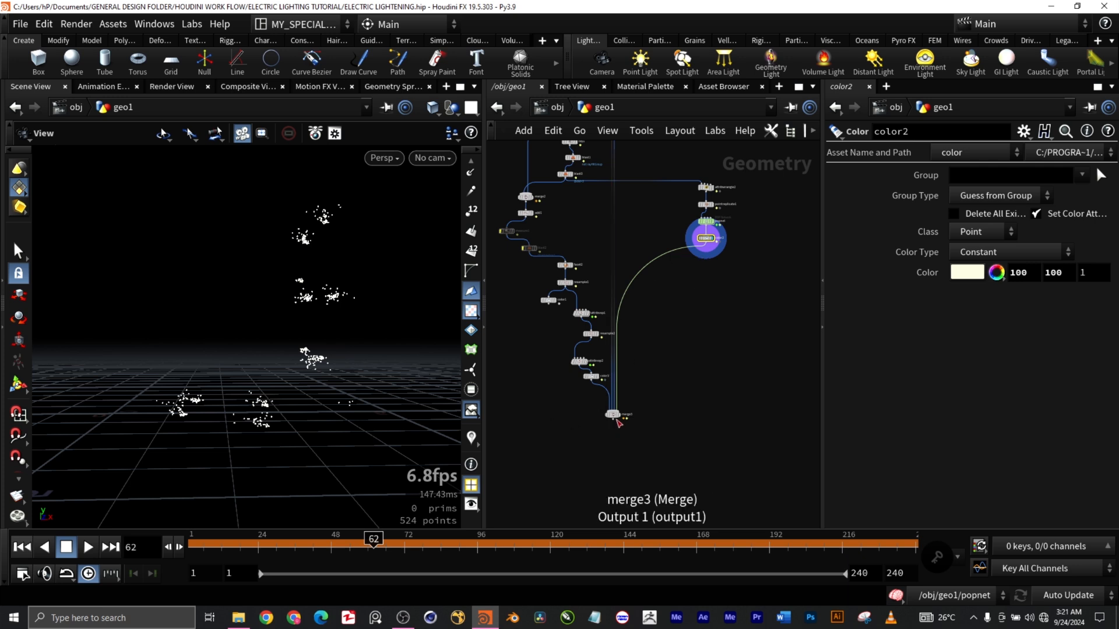
scroll(619, 421, up, 5)
scroll(619, 422, down, 6)
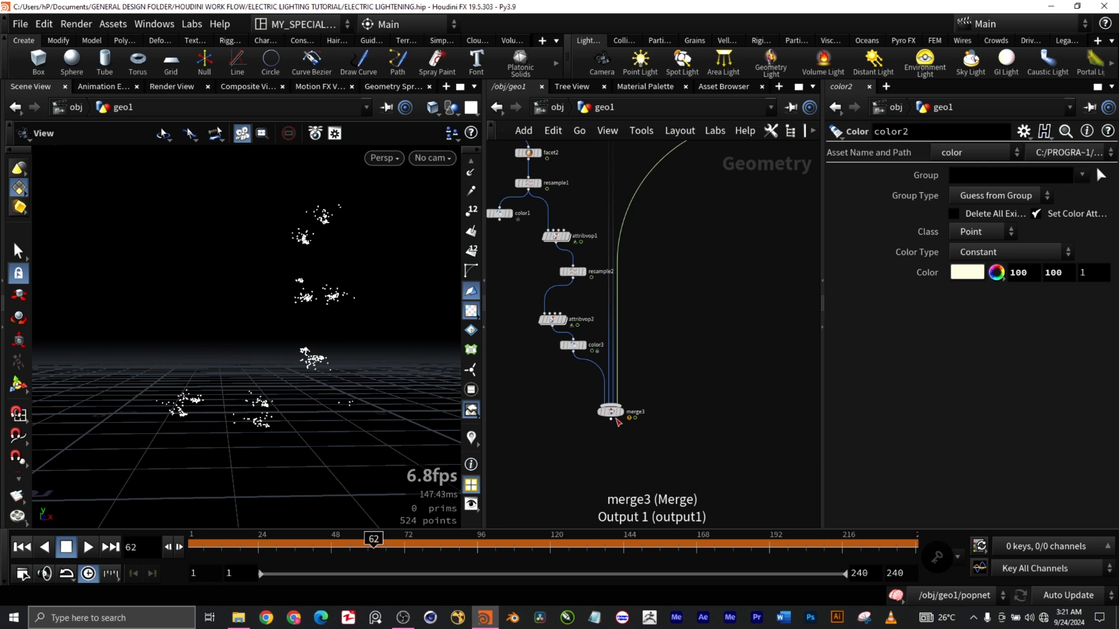
scroll(609, 408, up, 4)
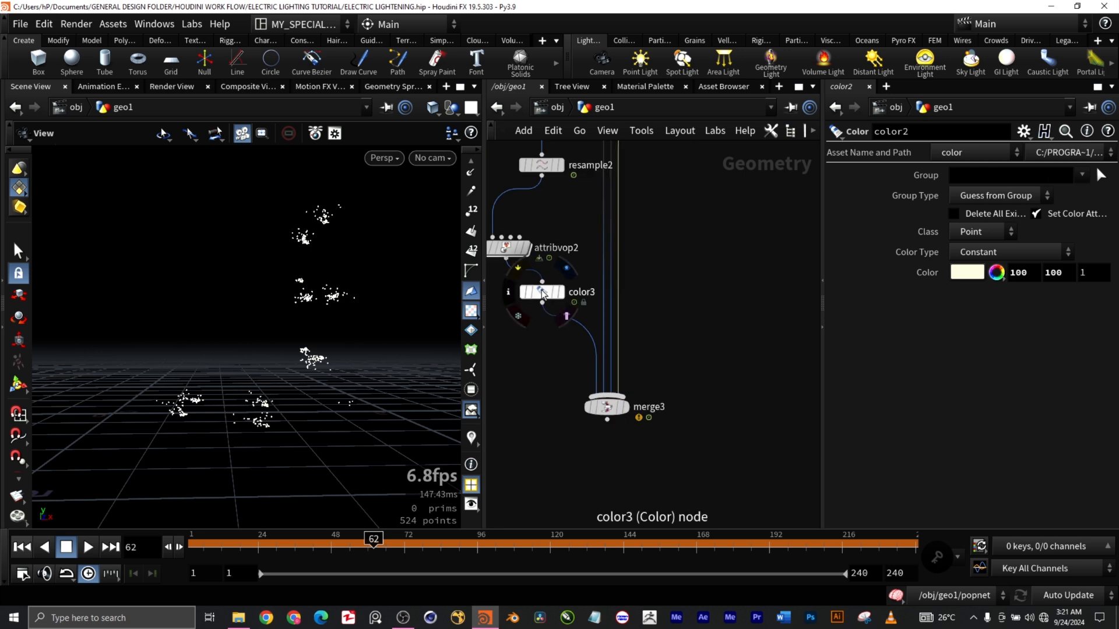
Display the color3 node's output and inspect the coloured electric arcs in the viewport.
click(542, 291)
click(561, 293)
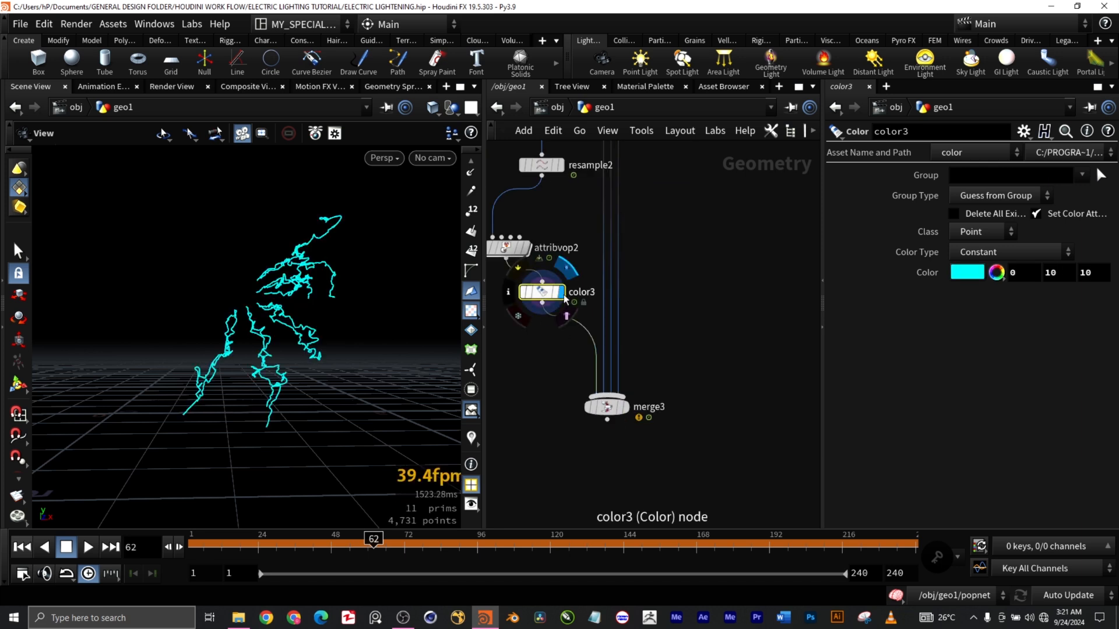
scroll(308, 326, up, 4)
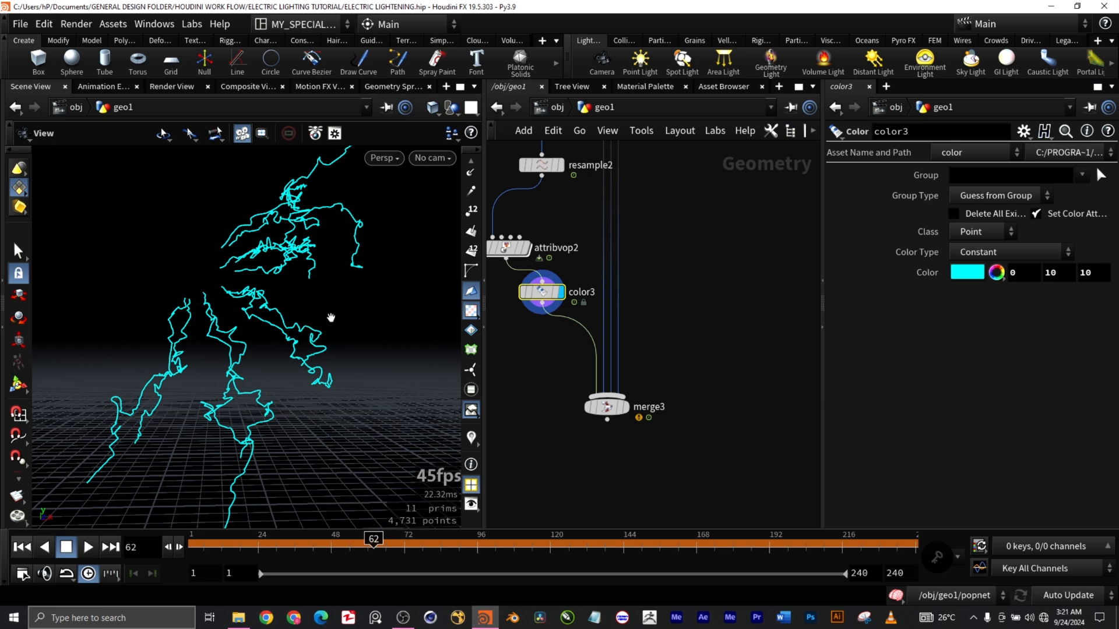
scroll(332, 317, down, 2)
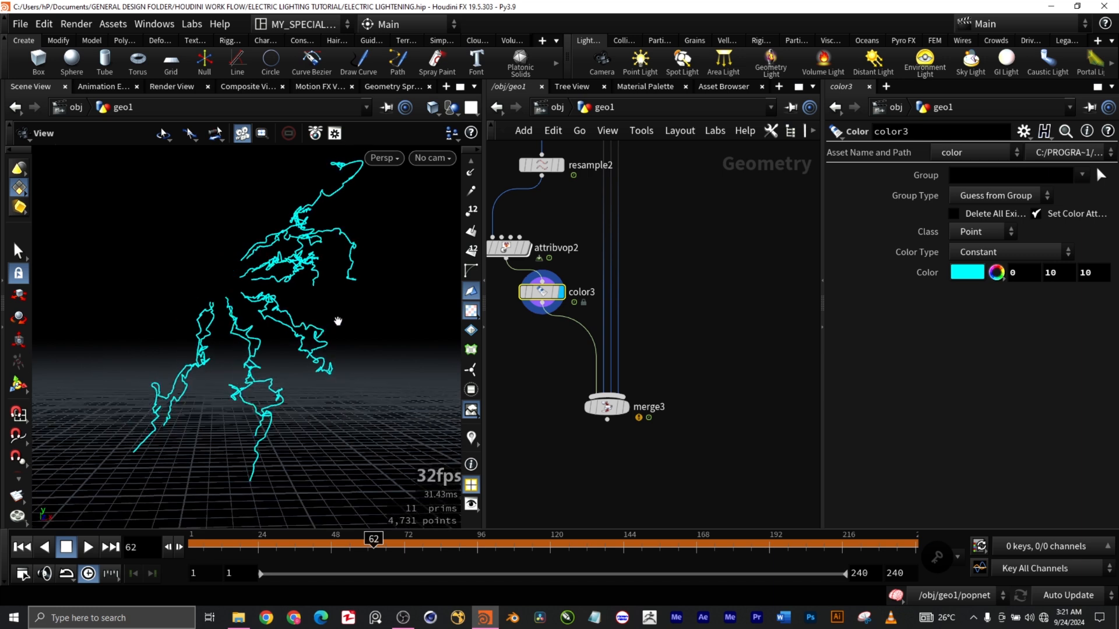
mouse_move(348, 325)
mouse_down()
mouse_move(312, 324)
mouse_move(369, 315)
mouse_move(388, 336)
mouse_move(338, 330)
mouse_move(361, 336)
mouse_move(370, 324)
mouse_up()
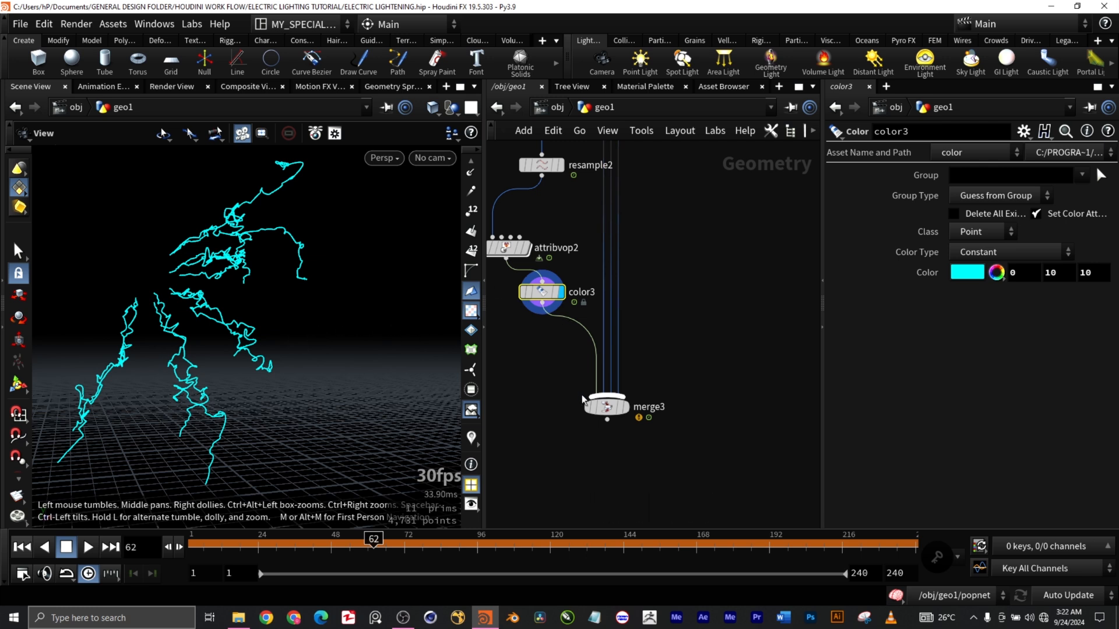
Trace the arc branch from facet2 through the resample and attribvop nodes down to color3 and merge3.
scroll(558, 423, down, 5)
middle_drag(667, 419, 759, 406)
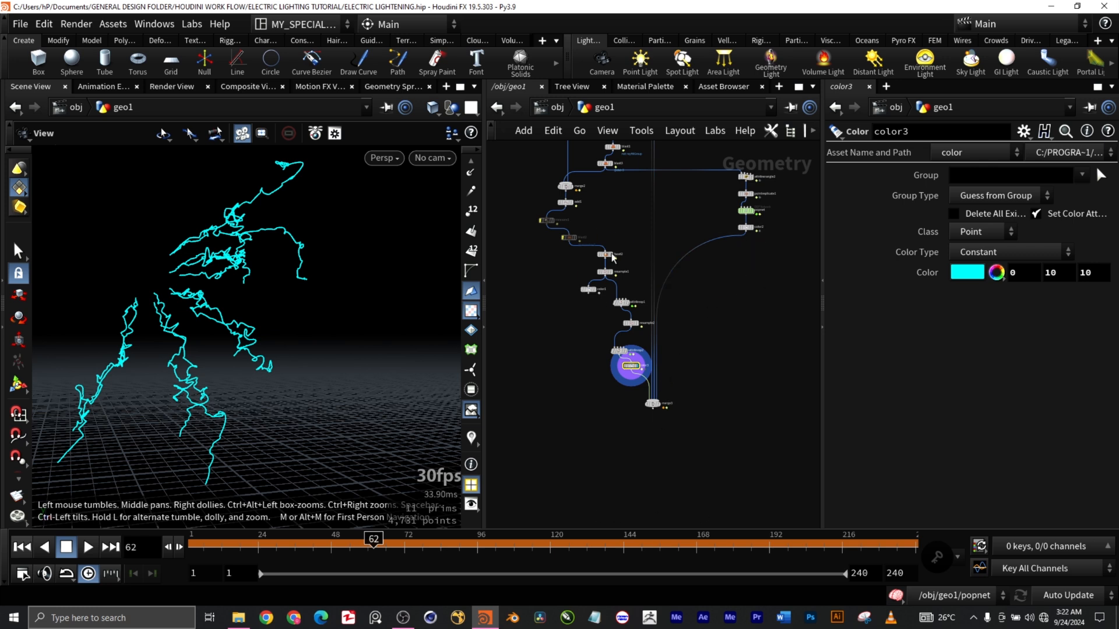
scroll(611, 257, up, 6)
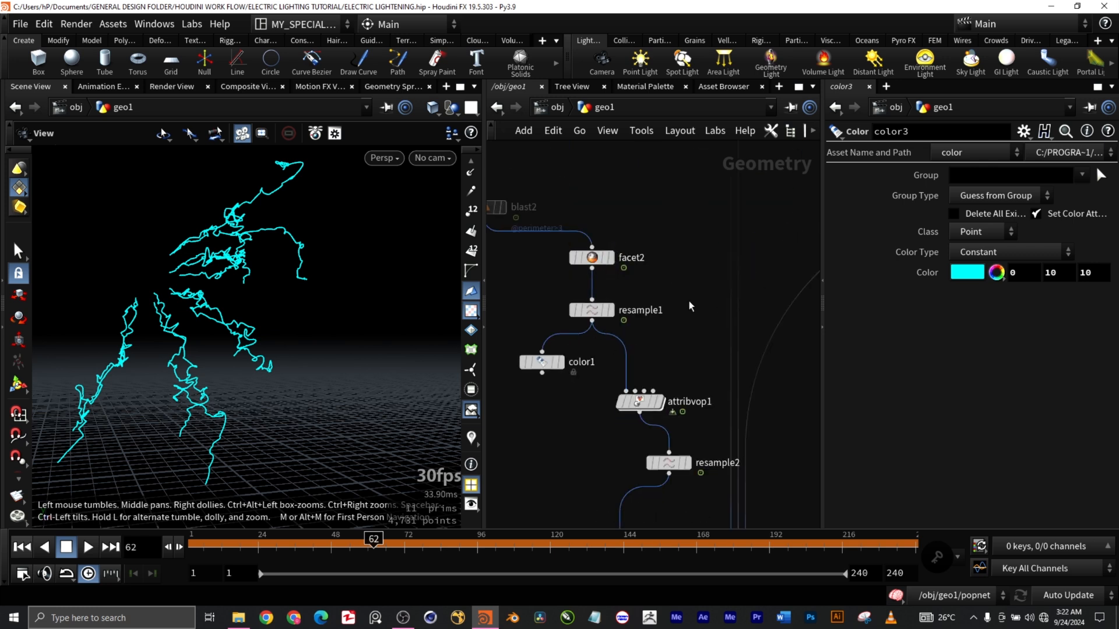
scroll(688, 300, down, 8)
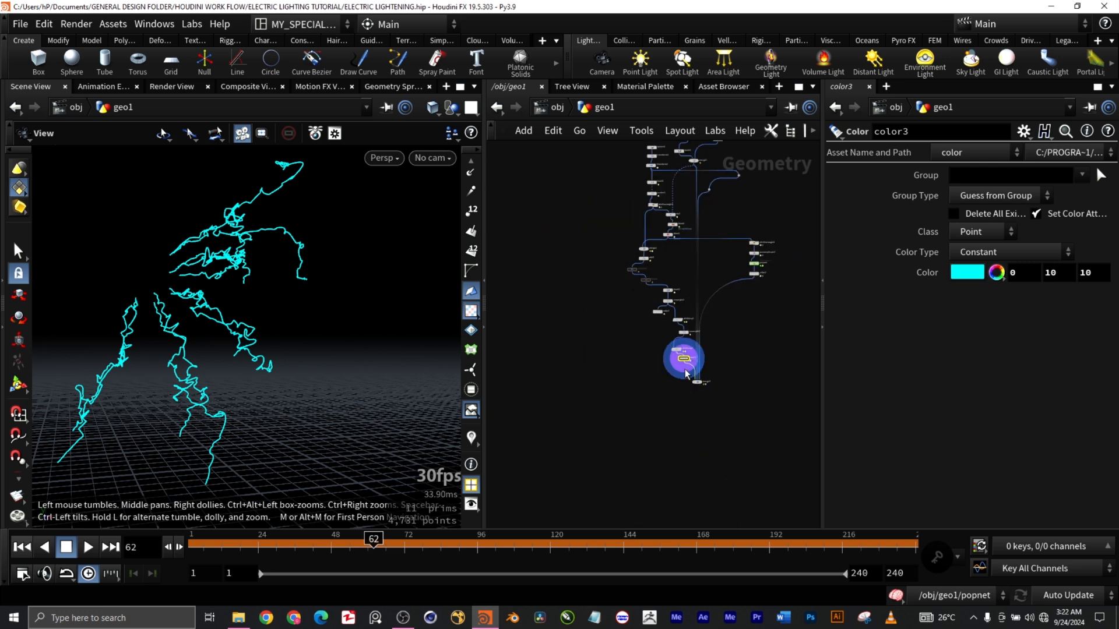
scroll(737, 317, up, 2)
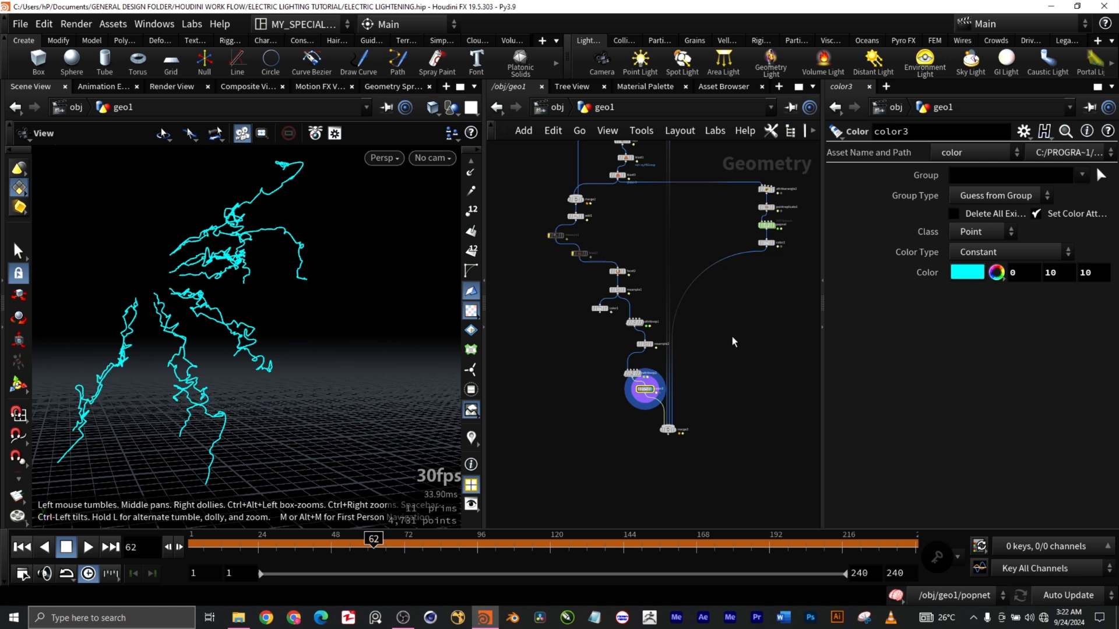
scroll(728, 349, up, 1)
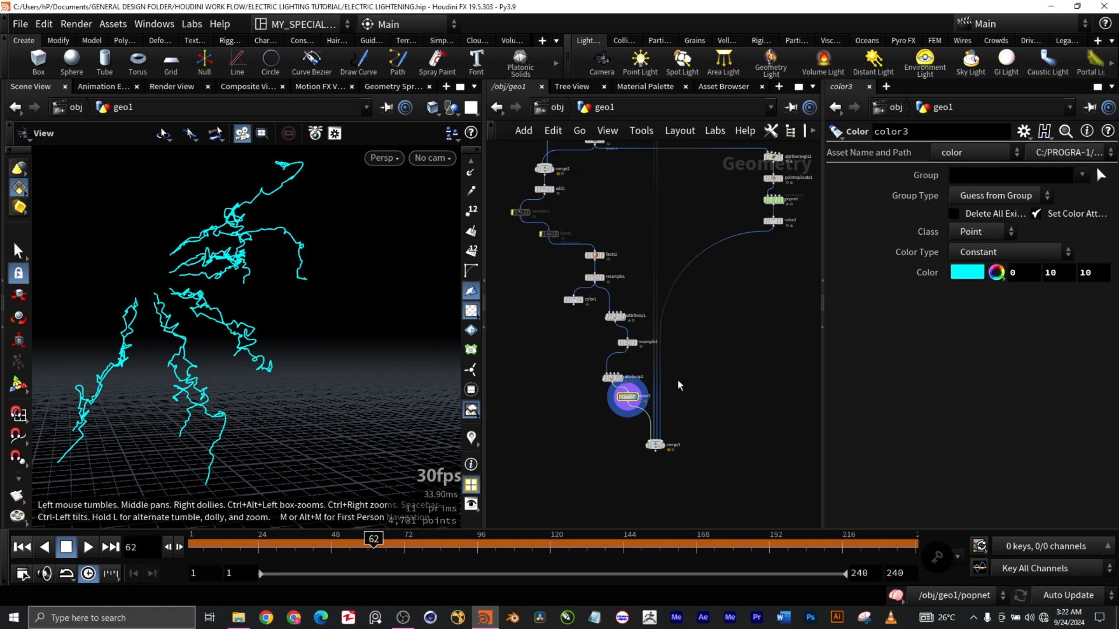
middle_drag(705, 413, 651, 371)
scroll(582, 406, up, 5)
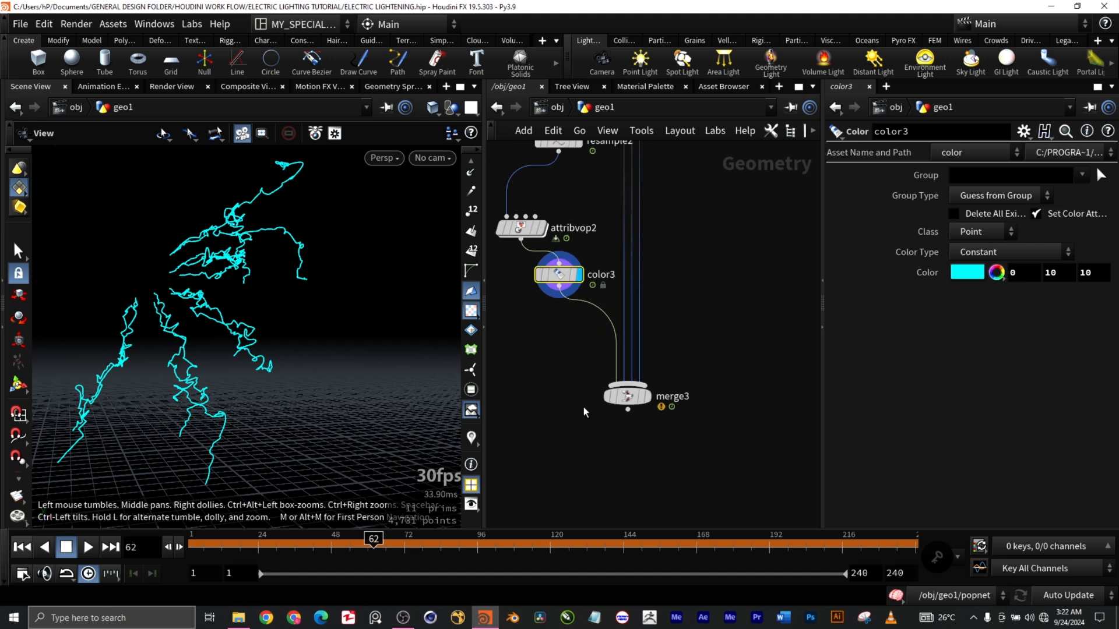
Display the merge3 node's output and frame the sphere, arcs, sparks, ground and wall together in the viewport.
click(648, 396)
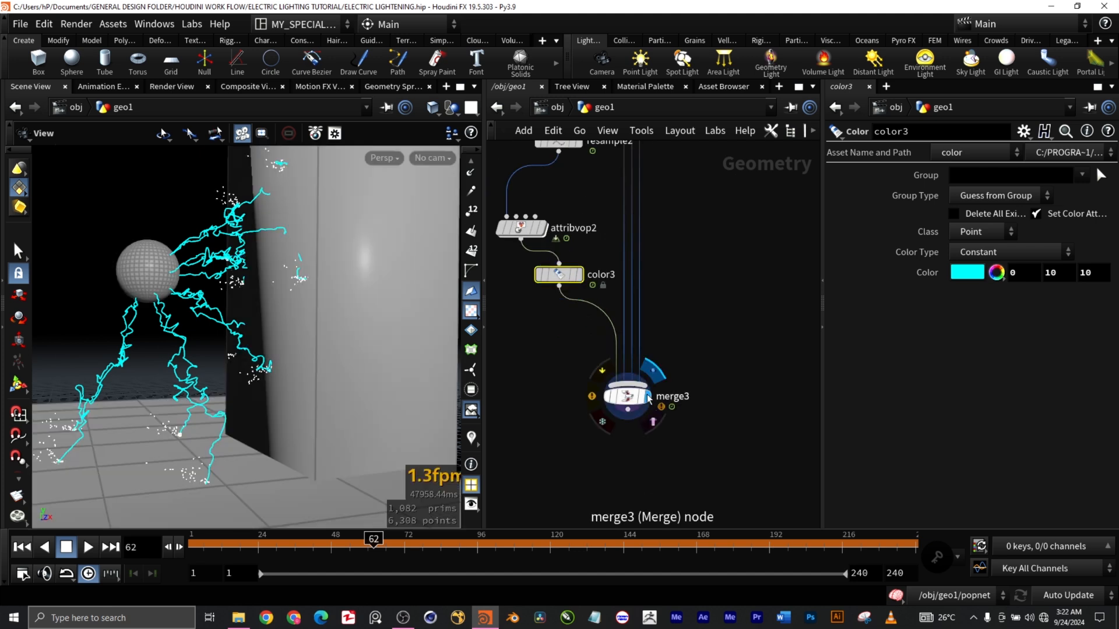
scroll(238, 391, down, 8)
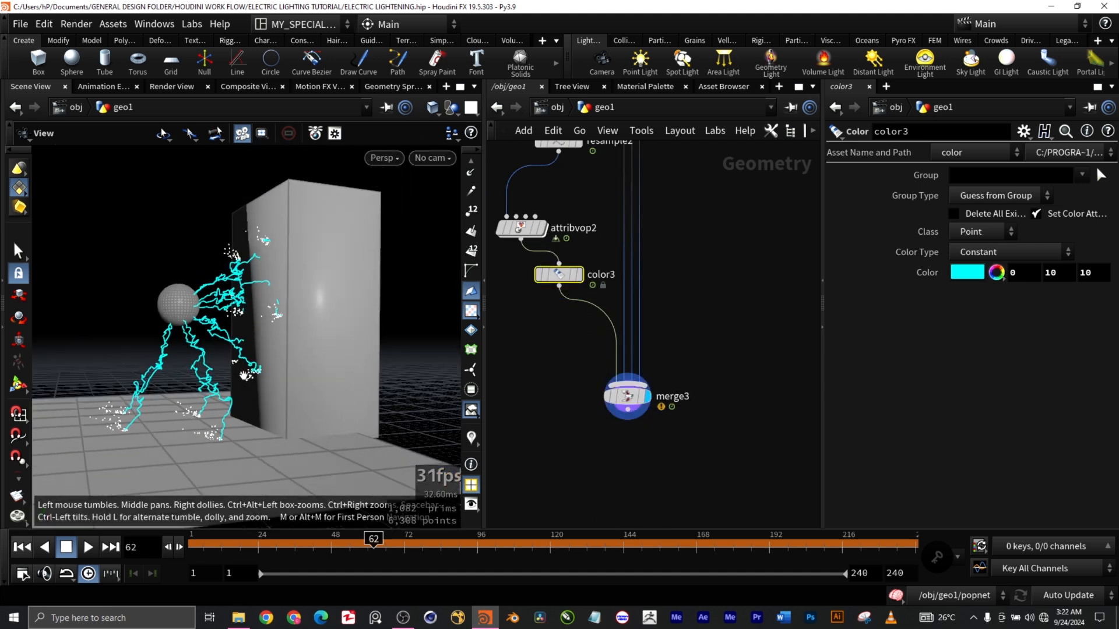
scroll(239, 390, down, 2)
scroll(268, 427, down, 2)
drag(374, 438, 343, 442)
middle_drag(213, 452, 327, 459)
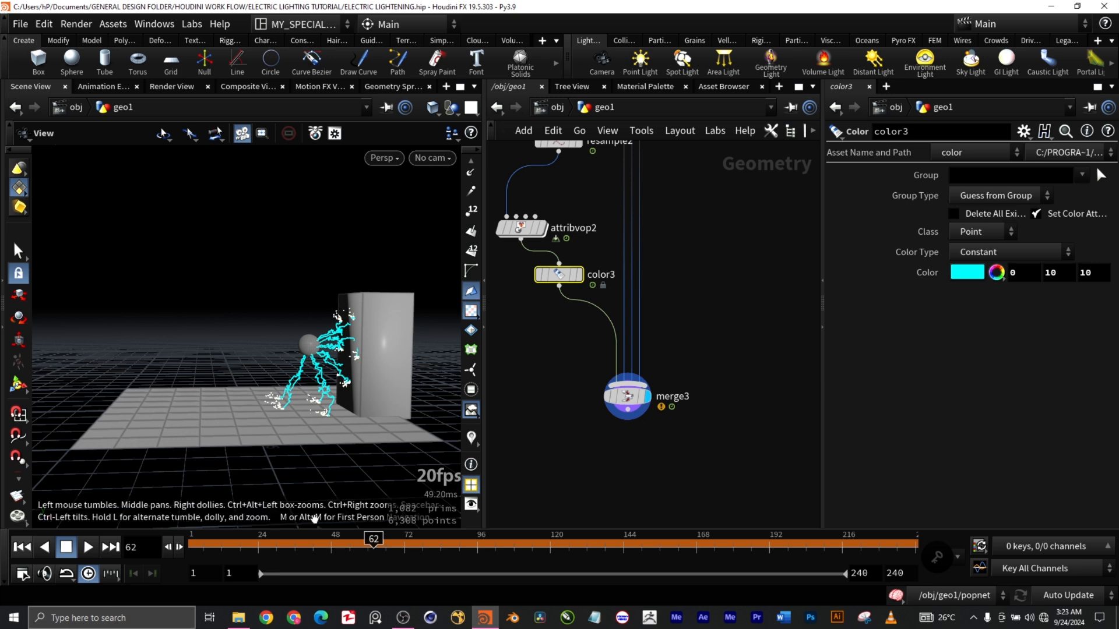
Play the merged animation from frame 1, inspect the arcs and sparks up close and from farther away, and stop playback.
click(18, 546)
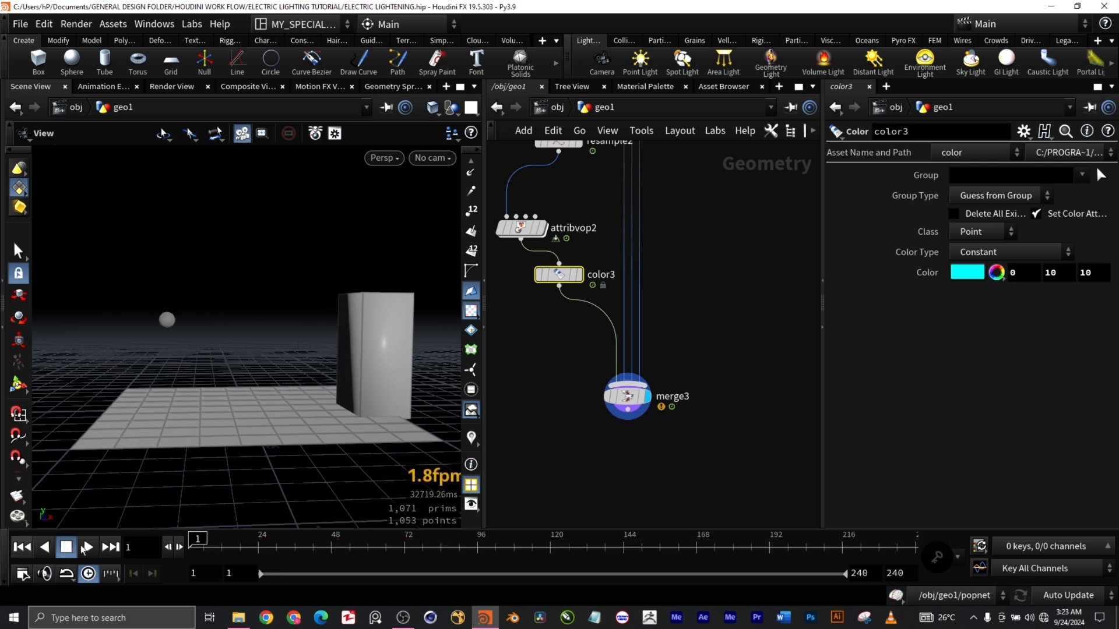
click(88, 546)
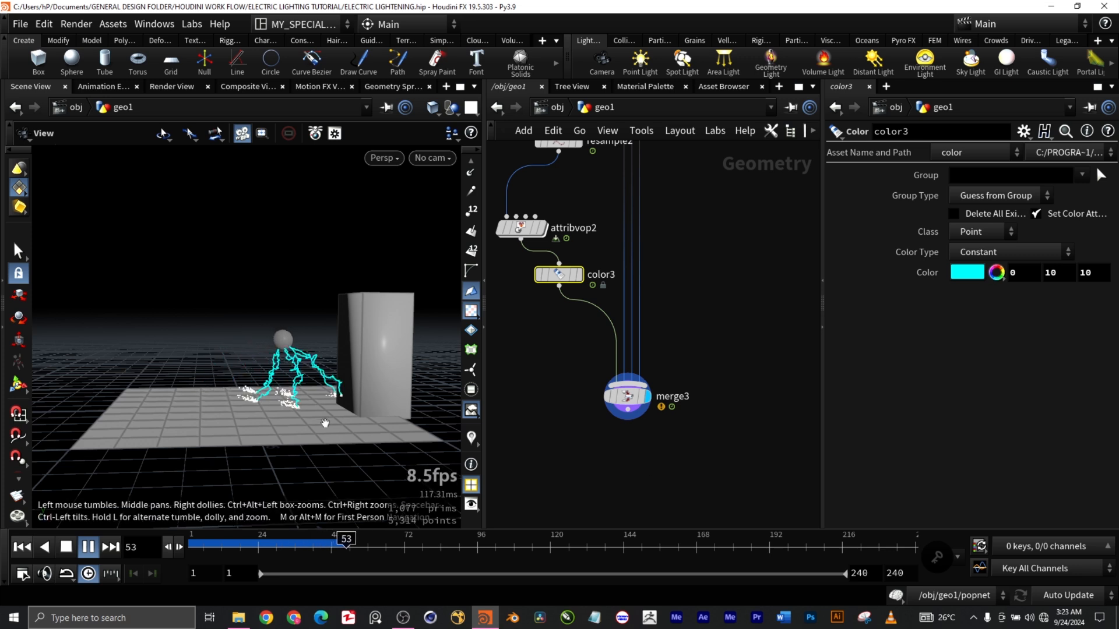
scroll(317, 418, up, 2)
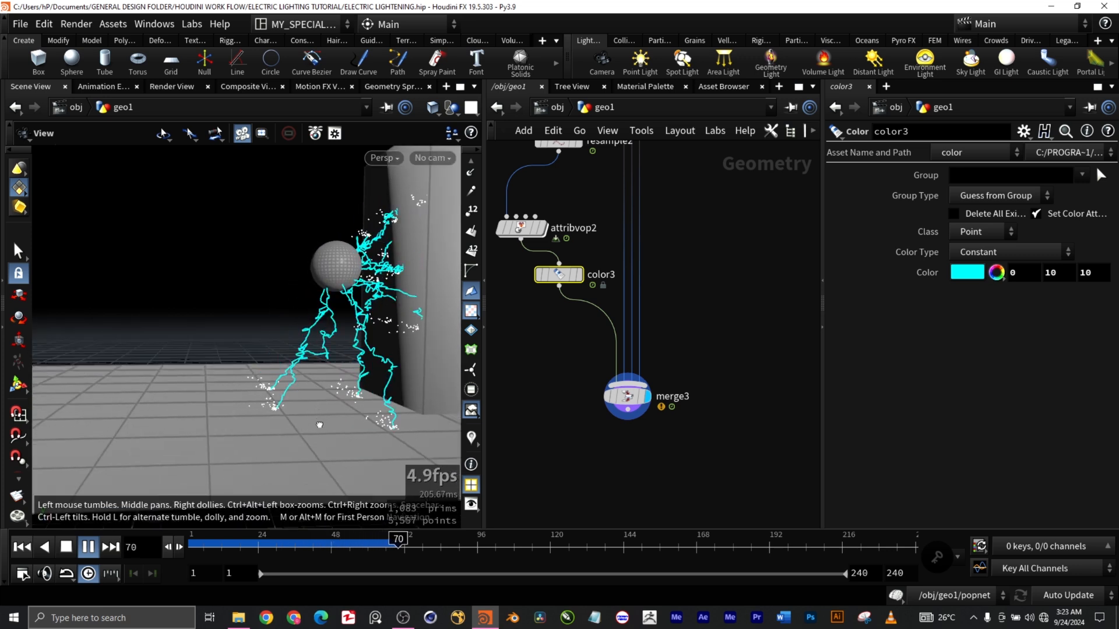
scroll(314, 422, up, 2)
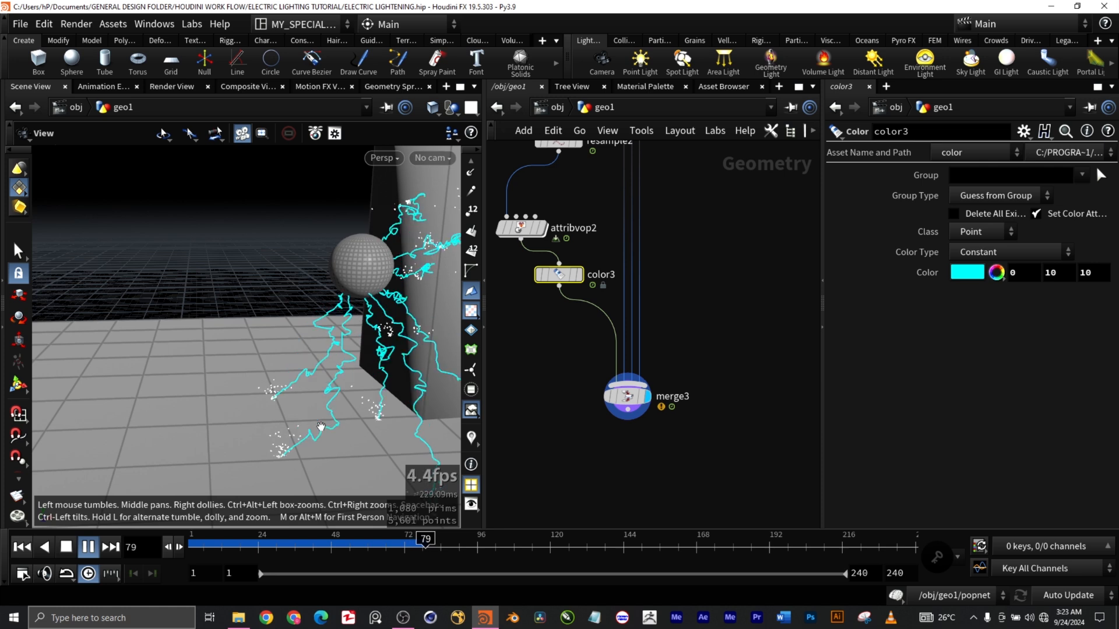
scroll(321, 427, down, 2)
scroll(321, 428, down, 3)
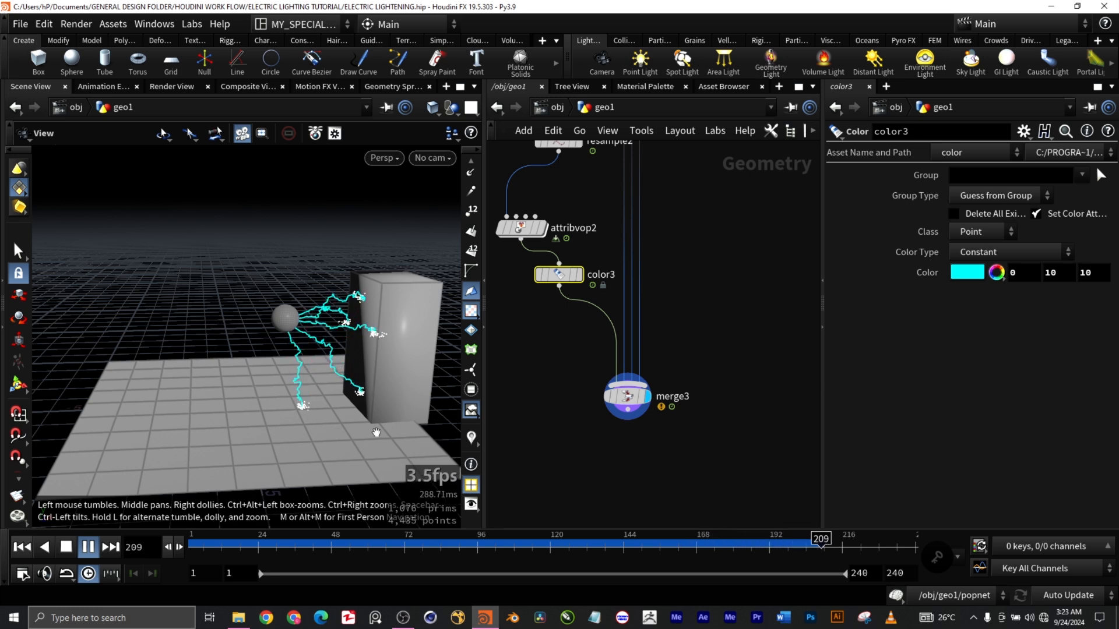
drag(339, 433, 365, 426)
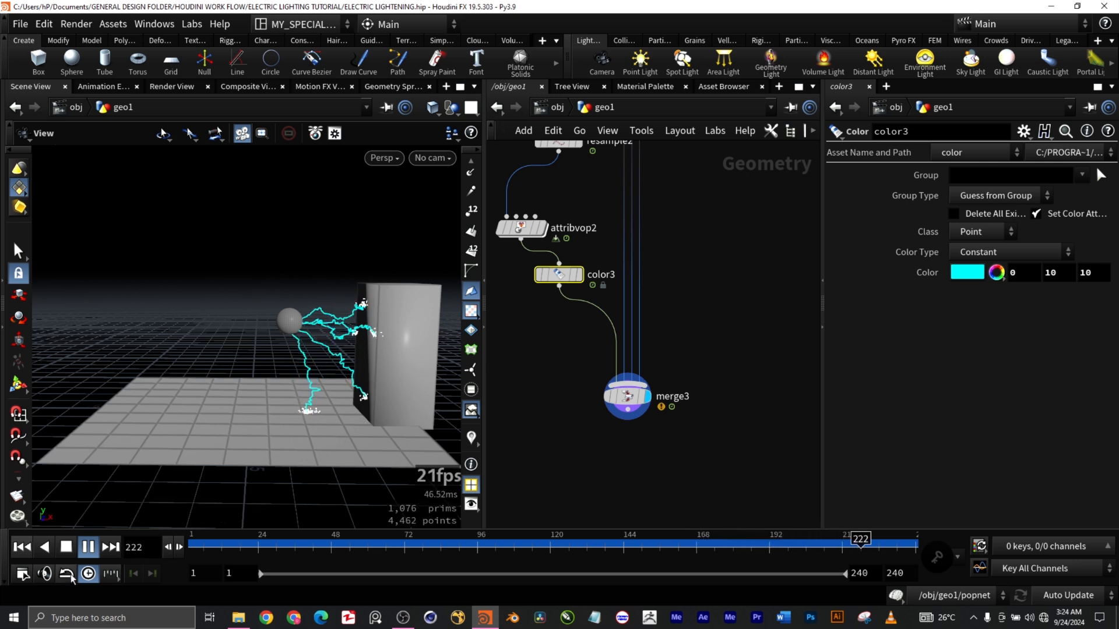
click(88, 548)
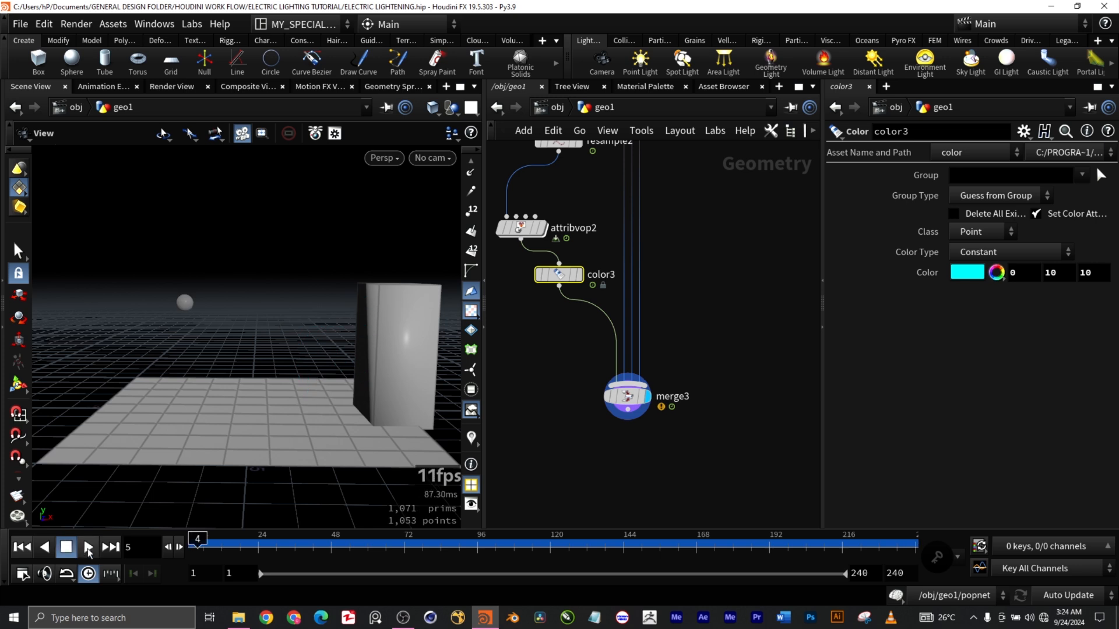